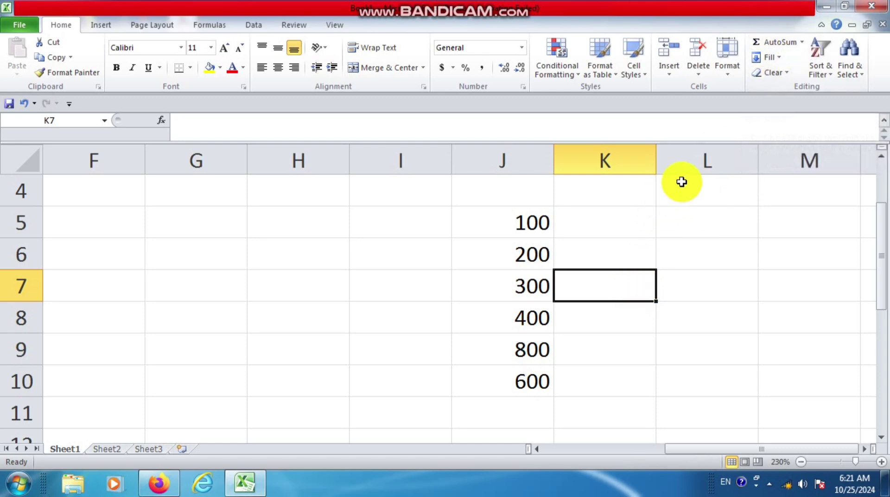
Total the values in J5:J10 with AutoSum's Sum function, placing the result in the cell directly below the range.
left_click(802, 42)
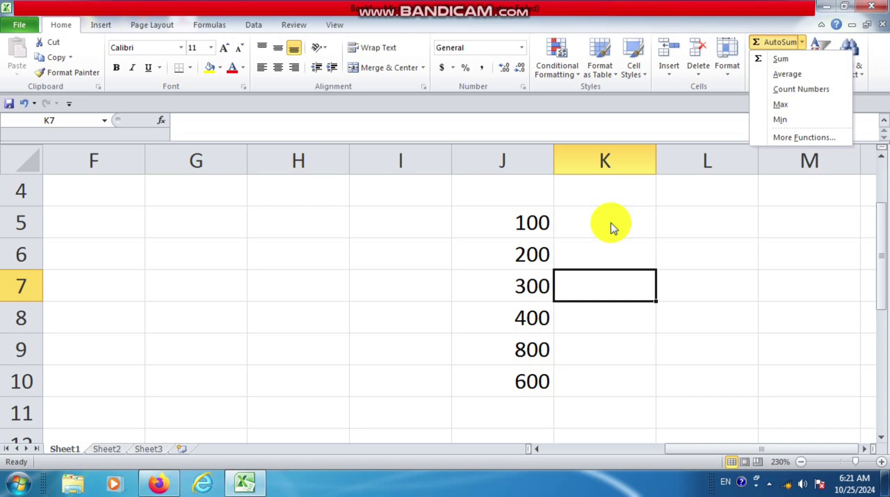
left_click(528, 226)
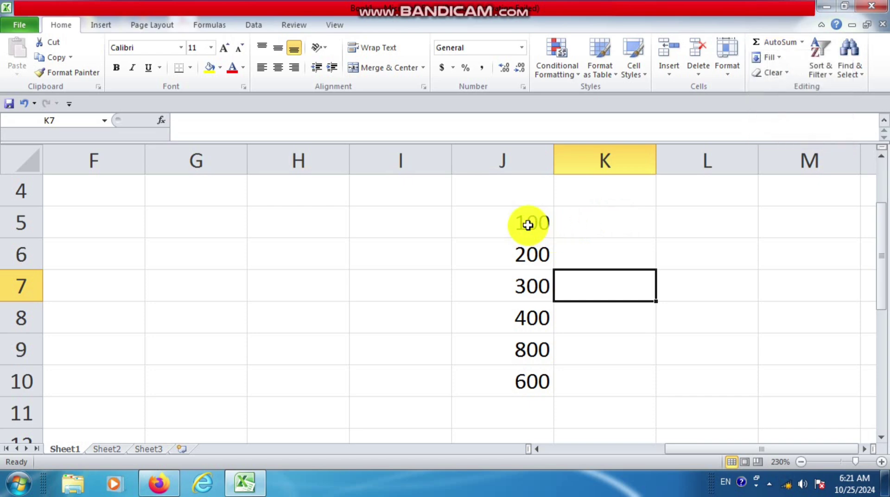
left_click_drag(528, 225, 535, 374)
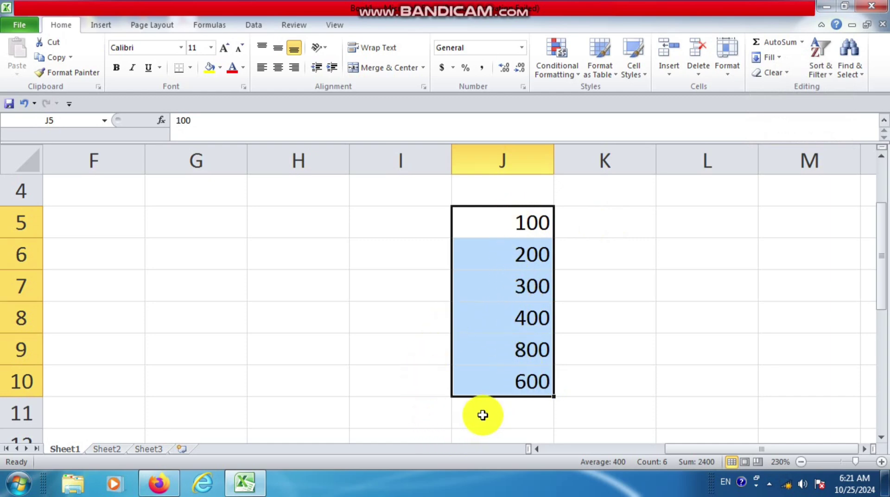
left_click(586, 283)
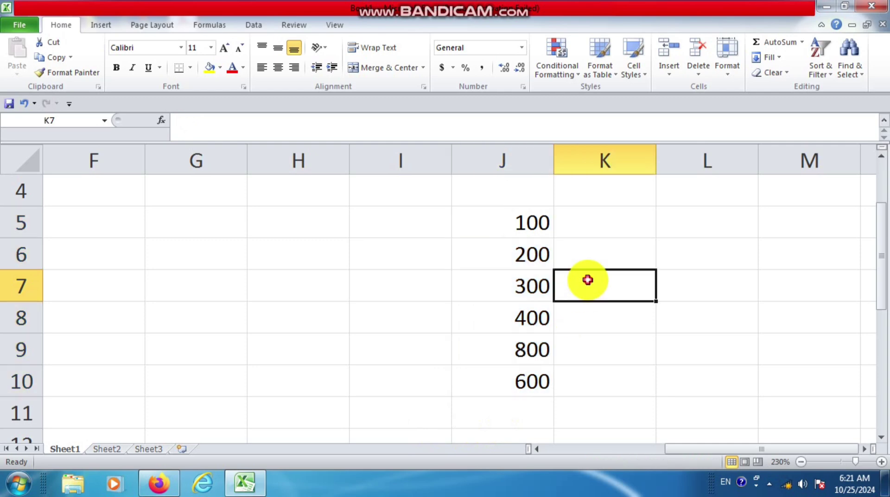
left_click_drag(499, 217, 514, 372)
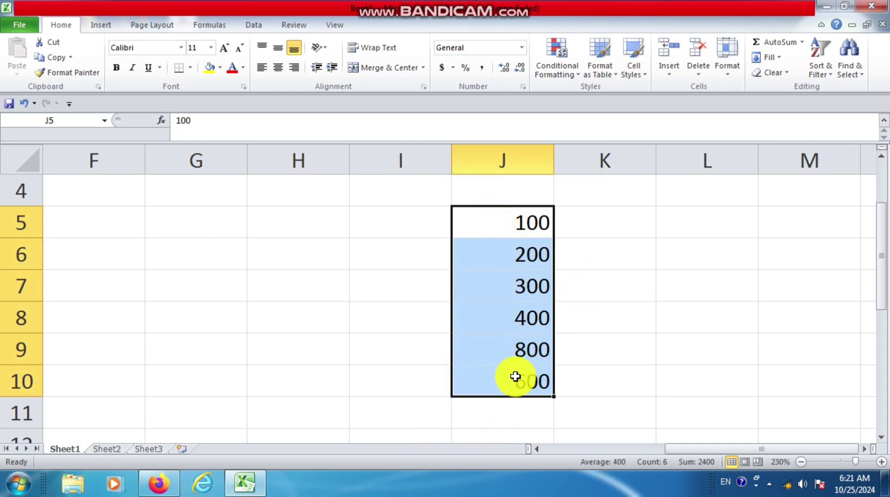
left_click(802, 42)
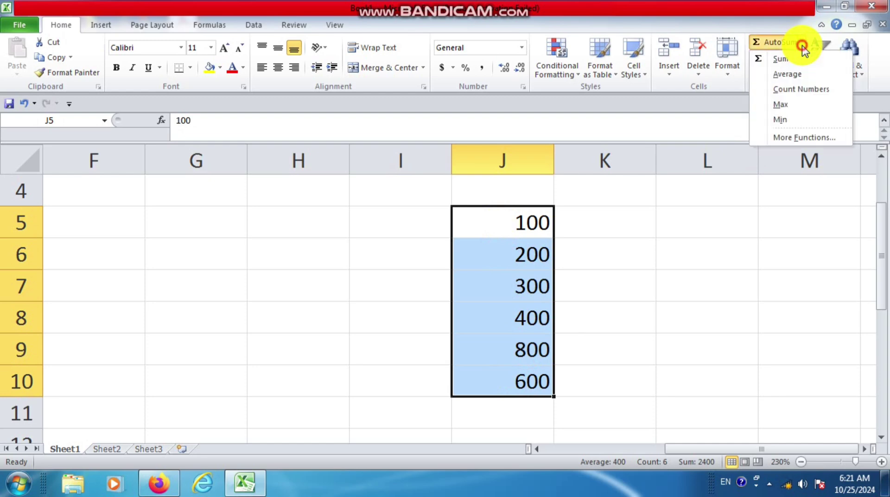
left_click(801, 62)
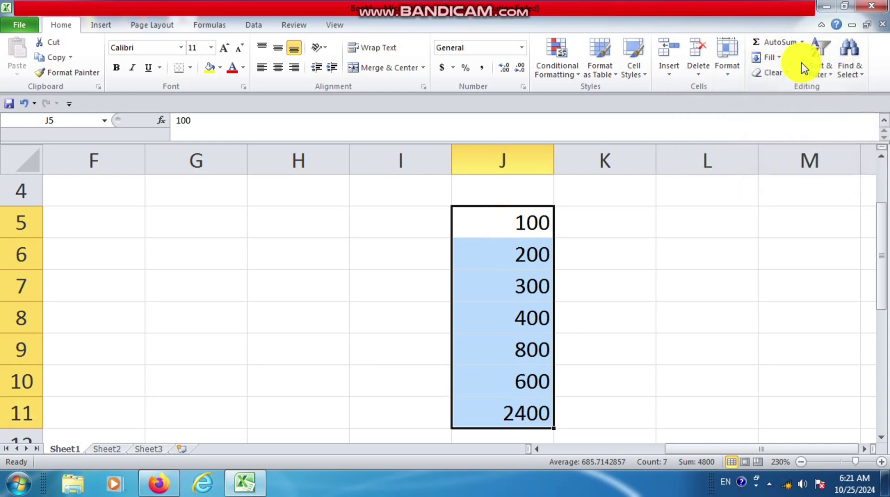
left_click(537, 414)
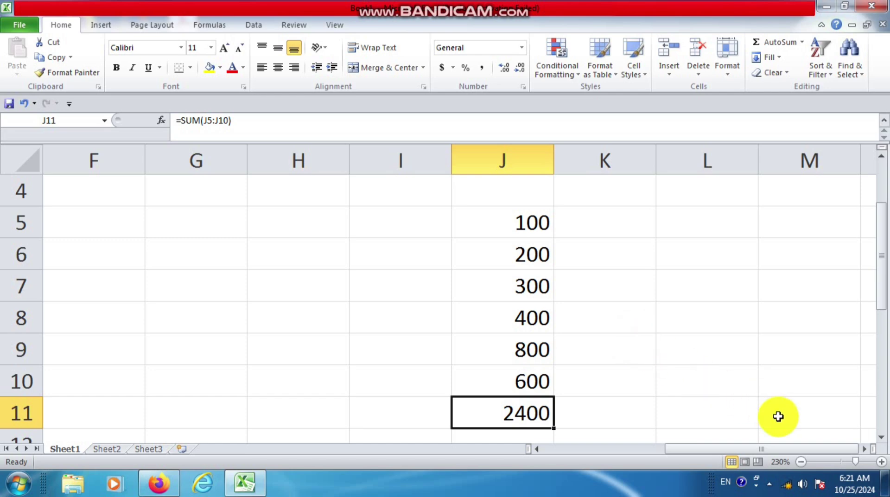
Begin a formula in empty cell L10 by entering =SUM.
left_click(800, 462)
left_click(800, 461)
left_click(800, 461)
left_click(800, 461)
left_click(800, 461)
left_click(800, 462)
left_click(800, 461)
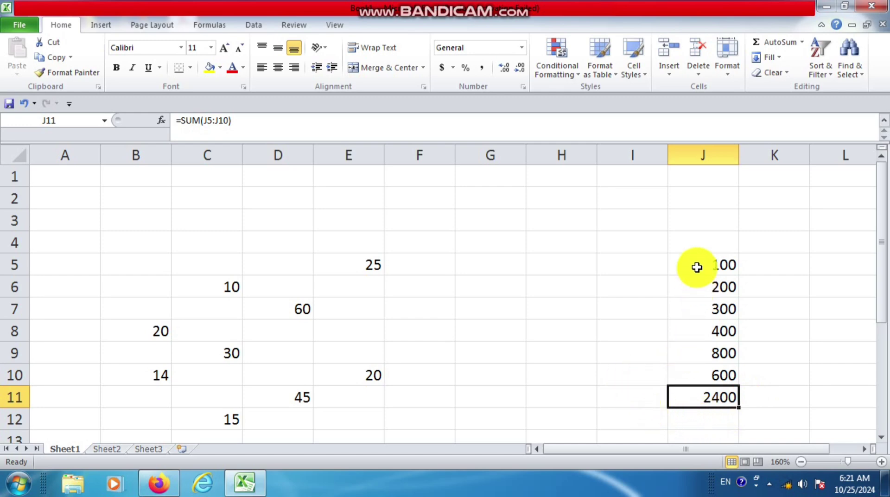
left_click_drag(695, 266, 699, 374)
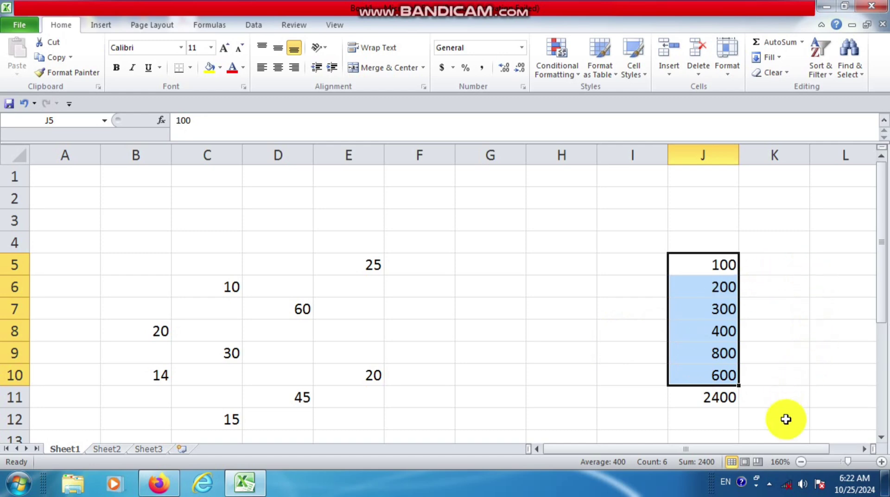
left_click(821, 376)
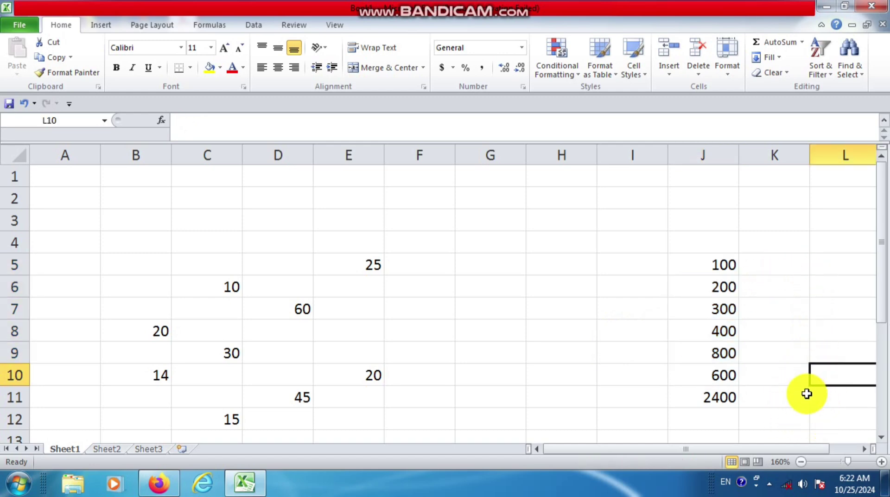
left_click(867, 448)
left_click(867, 448)
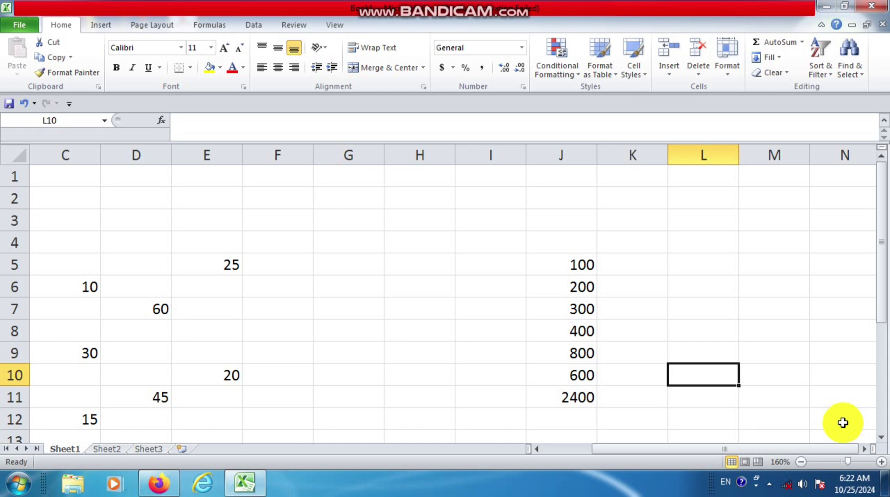
type("=")
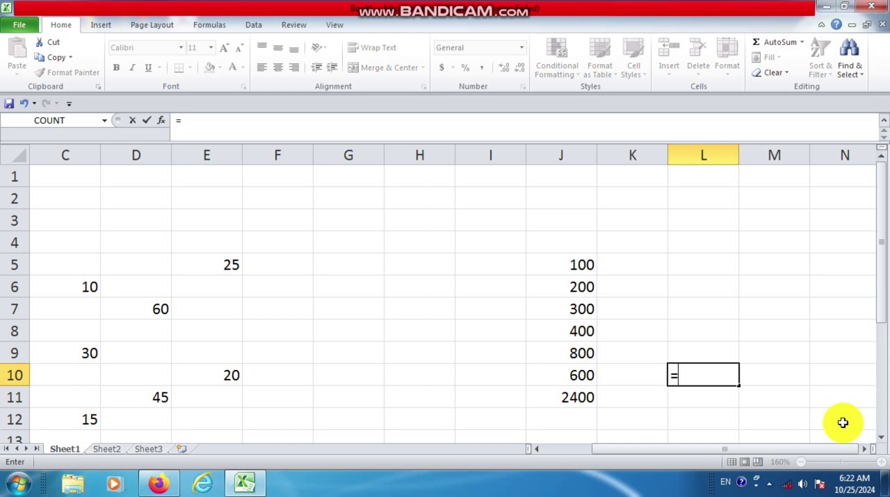
type("SUM")
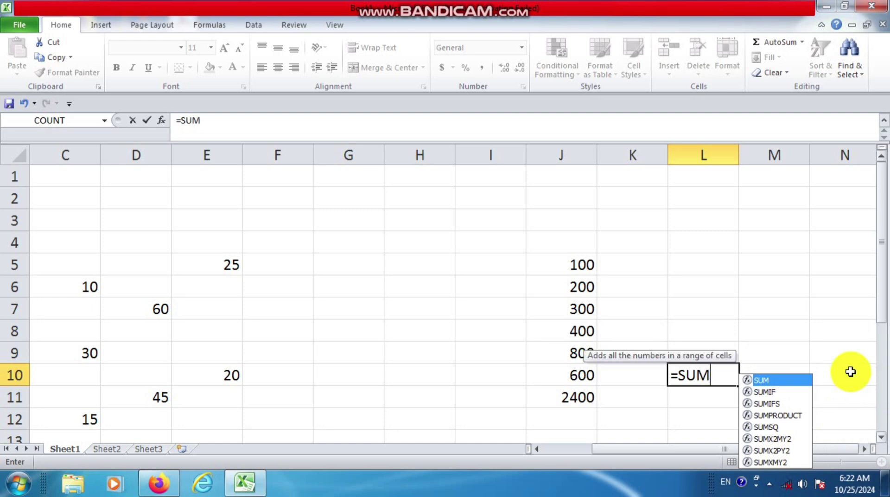
double_click(770, 381)
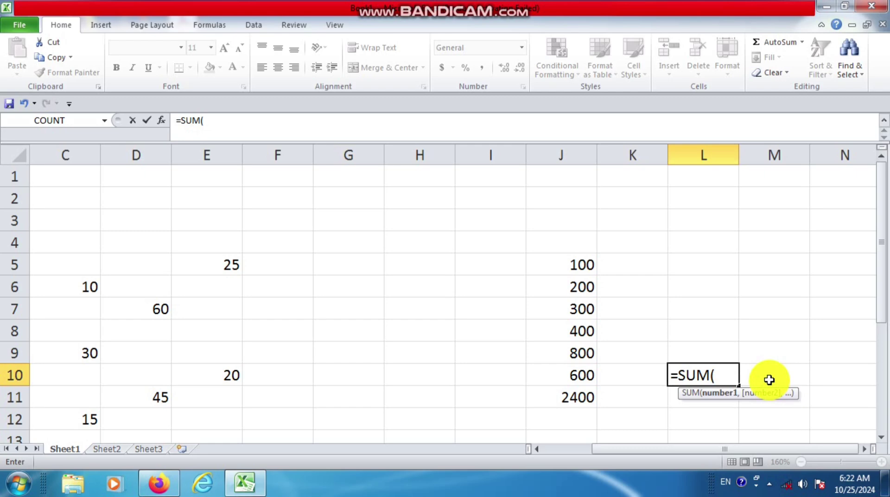
key("BackSpace")
key("BackSpace")
key("Tab")
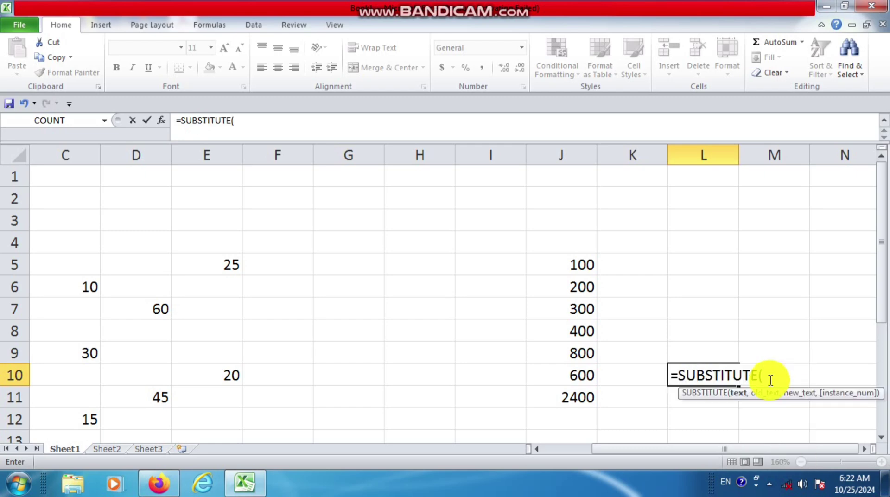
key("BackSpace")
key("BackSpace")
key("BackSpace")
key("BackSpace")
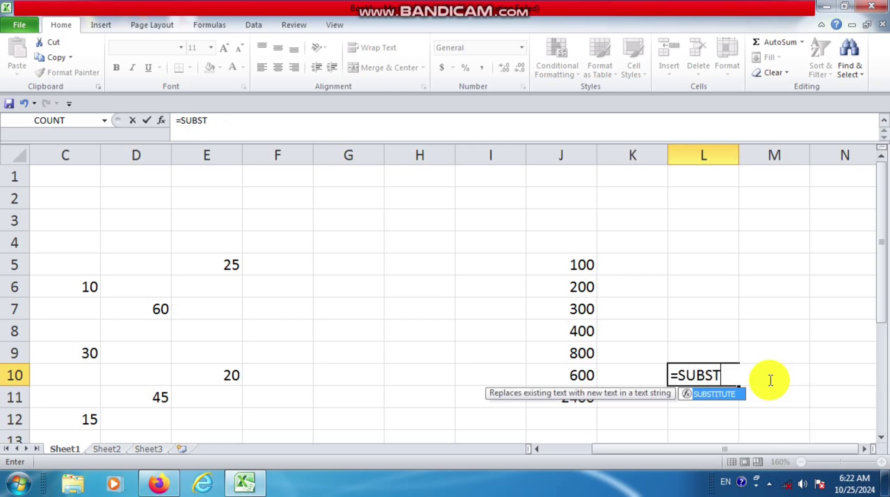
key("BackSpace")
key("BackSpace")
key("BackSpace")
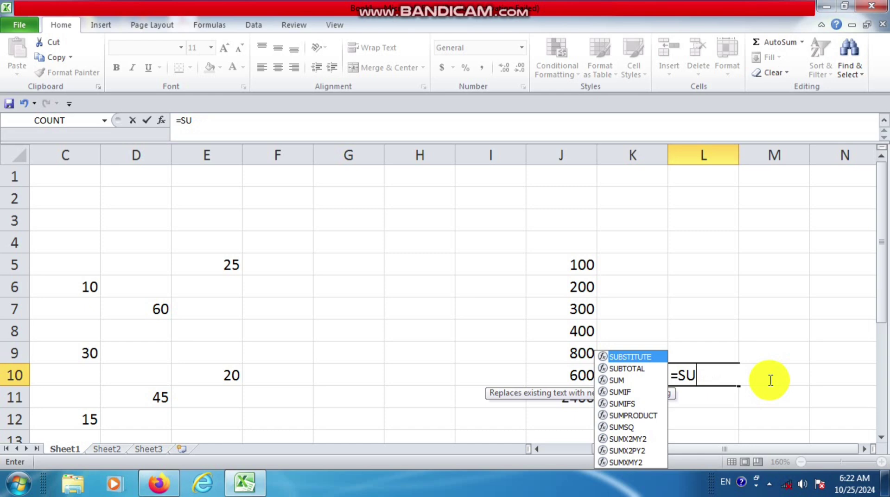
type("M")
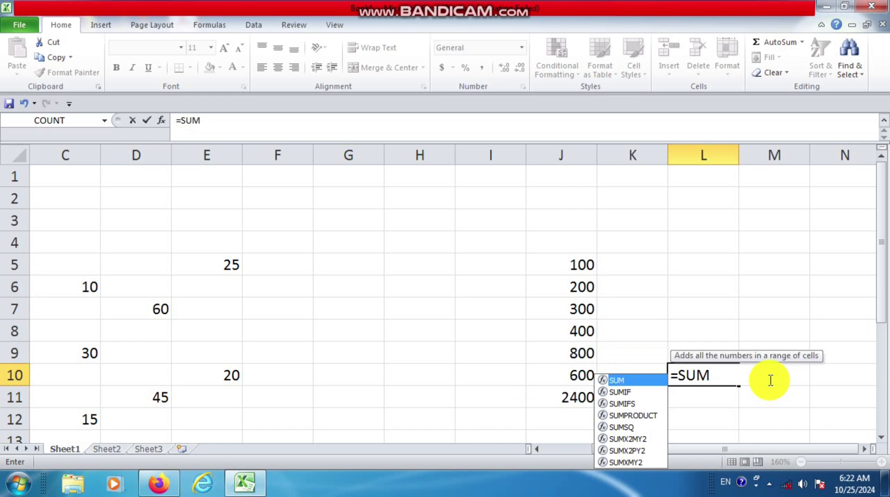
Complete the formula in L10 as =SUM(J5:J10) and review the summed range and the formula cell.
type("(")
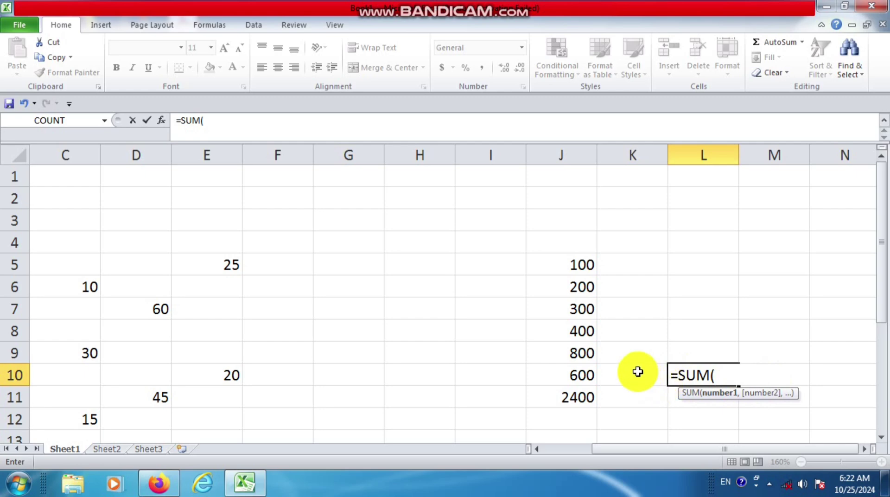
left_click(580, 263)
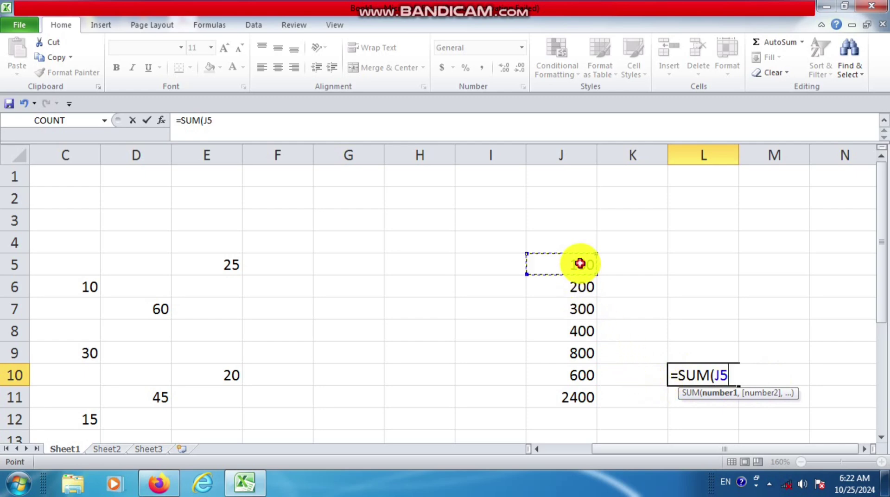
left_click_drag(579, 264, 562, 368)
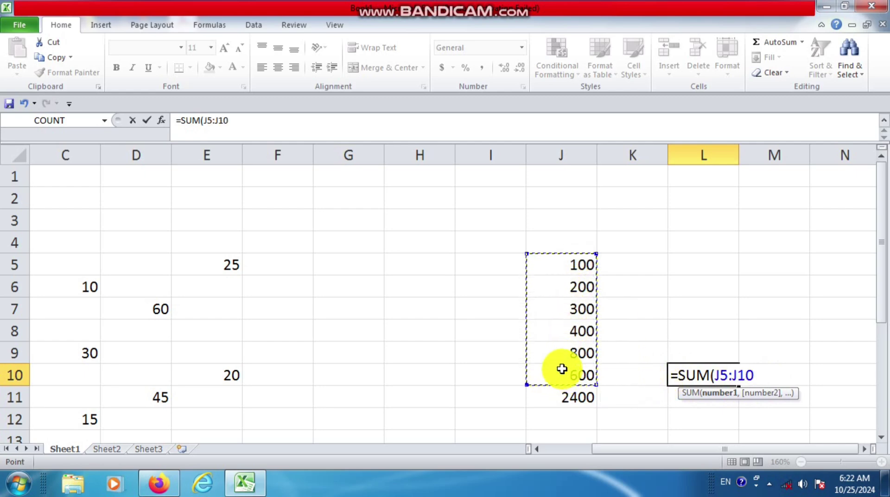
type(")")
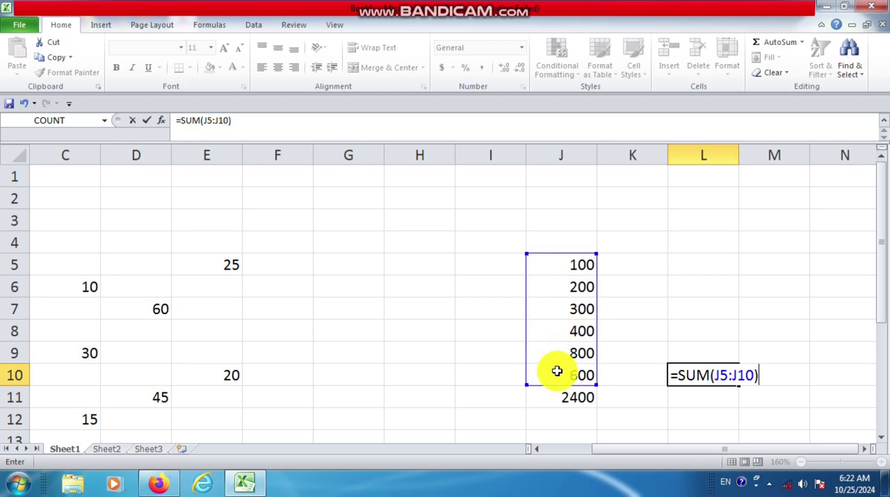
key("Return")
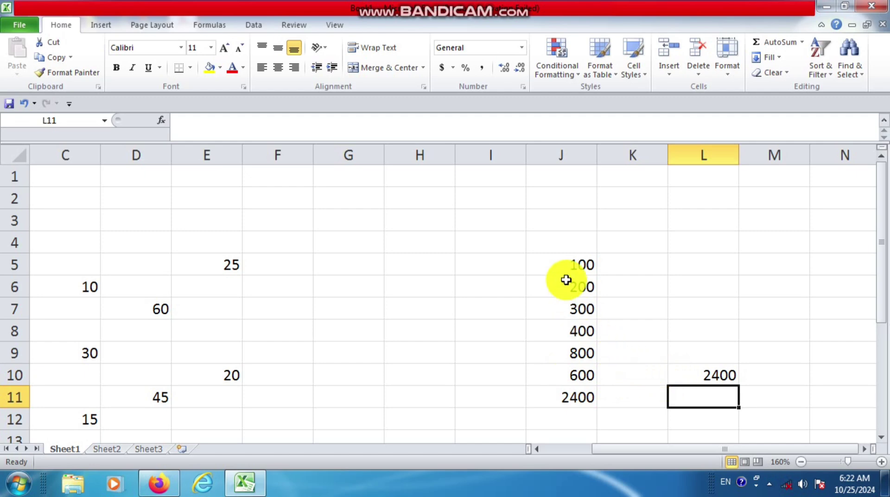
left_click_drag(562, 263, 559, 371)
left_click(695, 366)
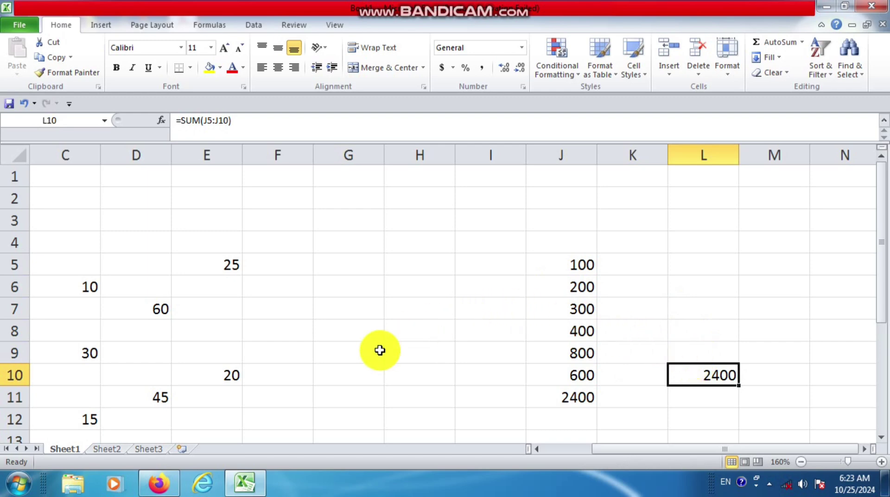
Look over the scattered numbers in columns B to E and begin a SUM formula in empty cell E14.
left_click(229, 412)
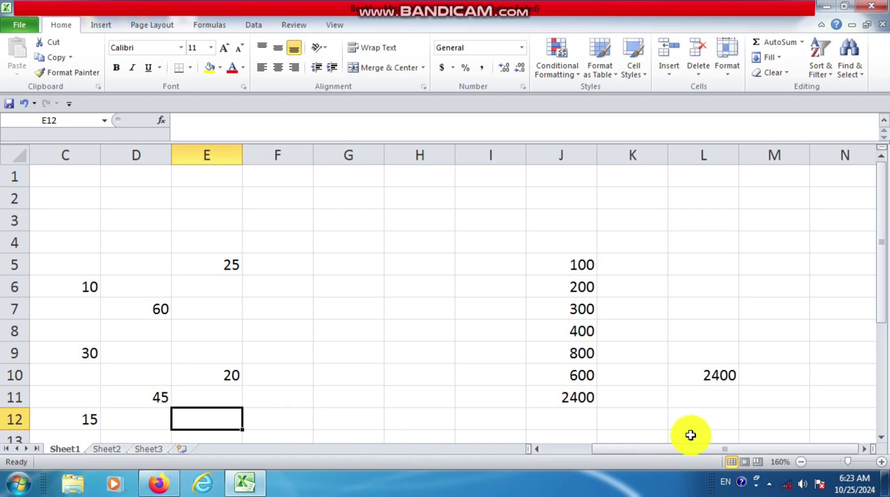
left_click_drag(692, 448, 593, 460)
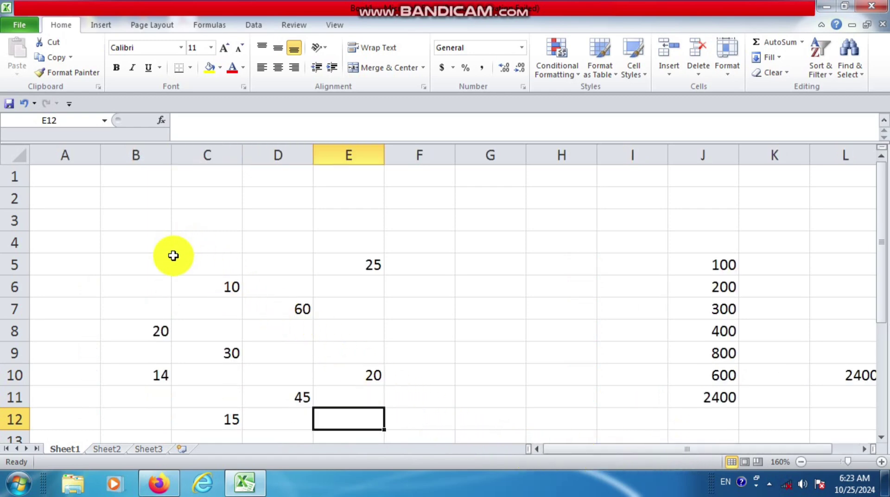
left_click_drag(174, 255, 377, 393)
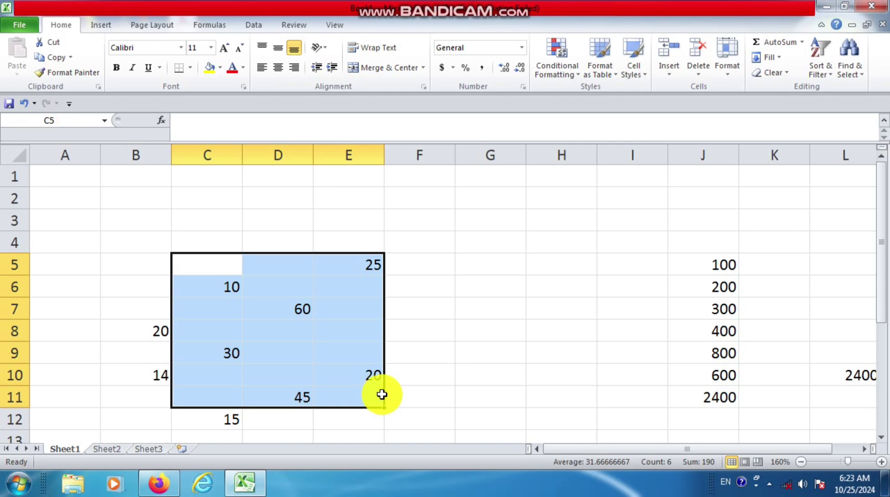
left_click(471, 348)
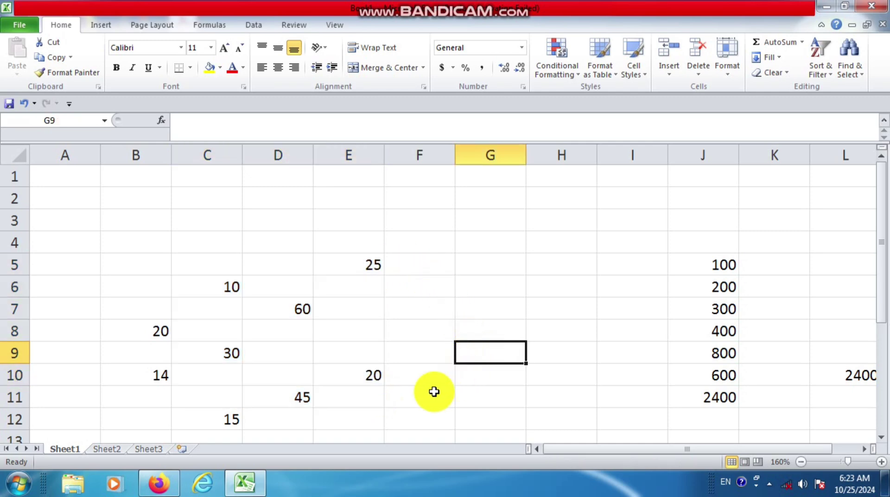
scroll(420, 402, "down", 1)
left_click(414, 378)
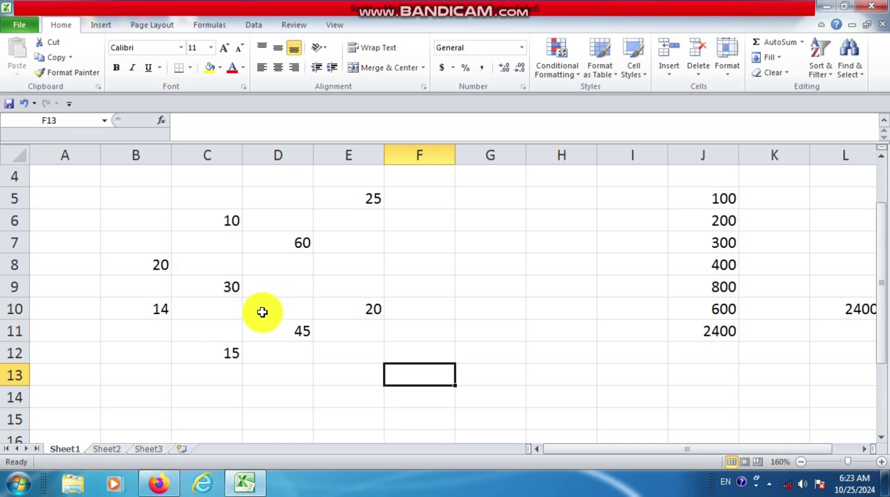
left_click(333, 401)
type("=")
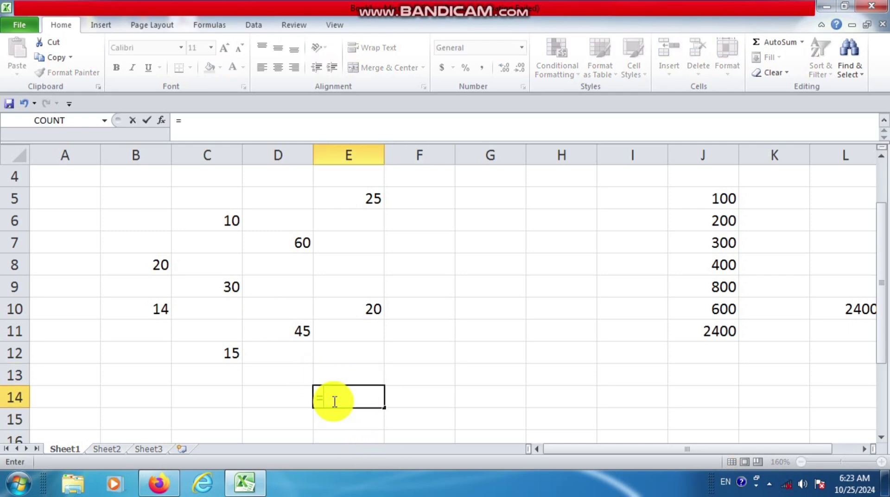
type("SUM")
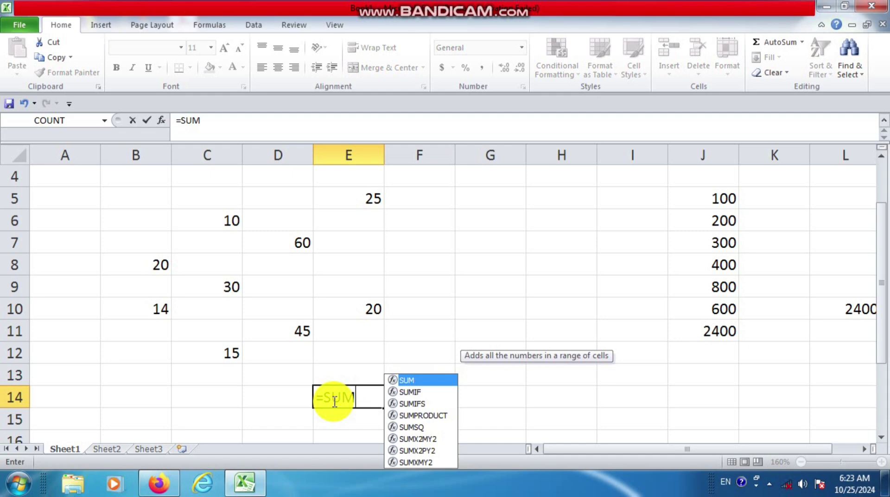
type("(")
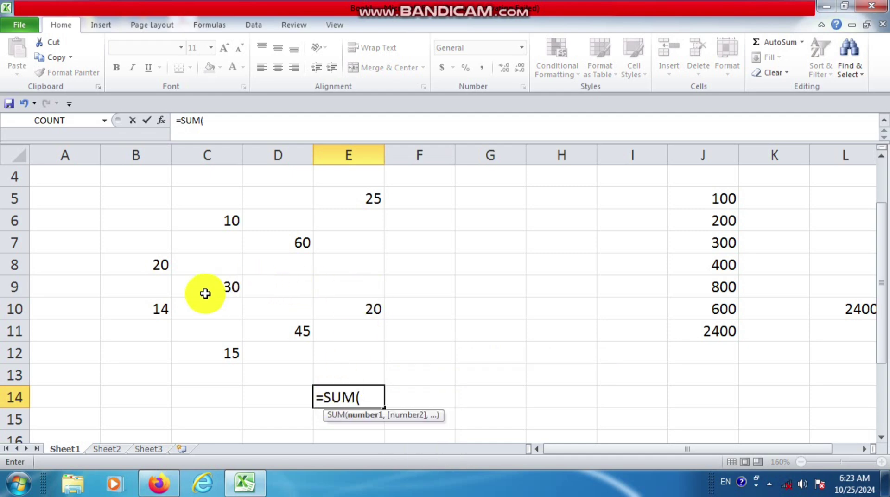
Add cells B8, B10, C9 and C6 to the SUM formula in E14, joined with plus signs.
left_click(162, 267)
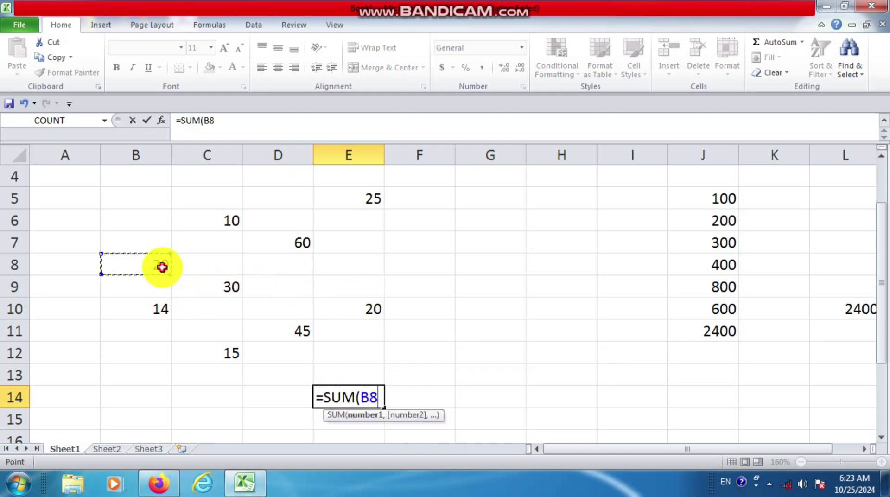
type("+")
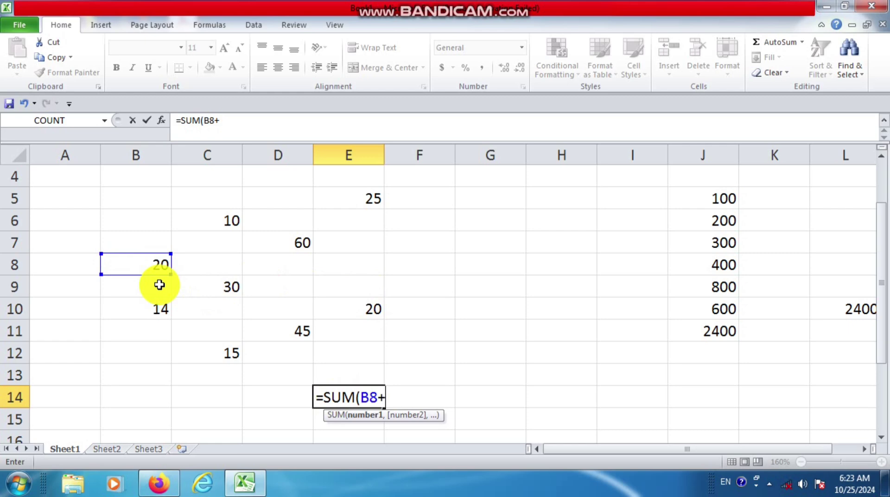
left_click(157, 308)
type("+")
left_click(202, 288)
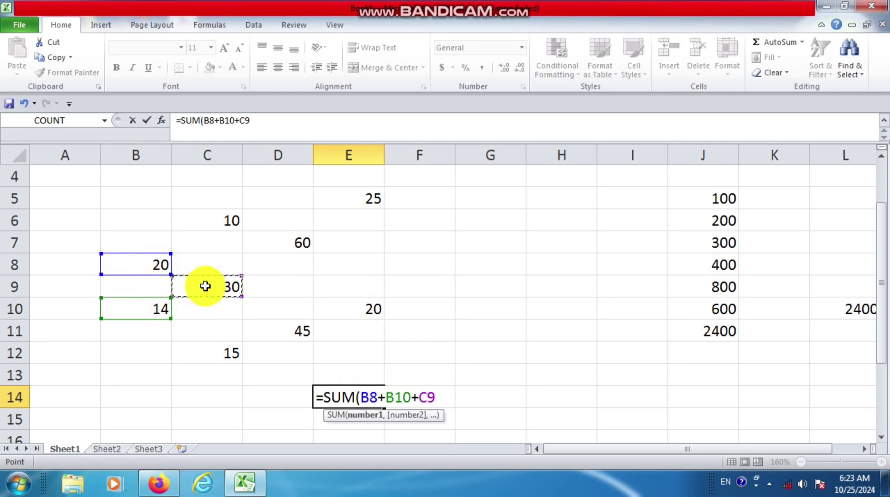
type("+")
left_click(207, 220)
type("+")
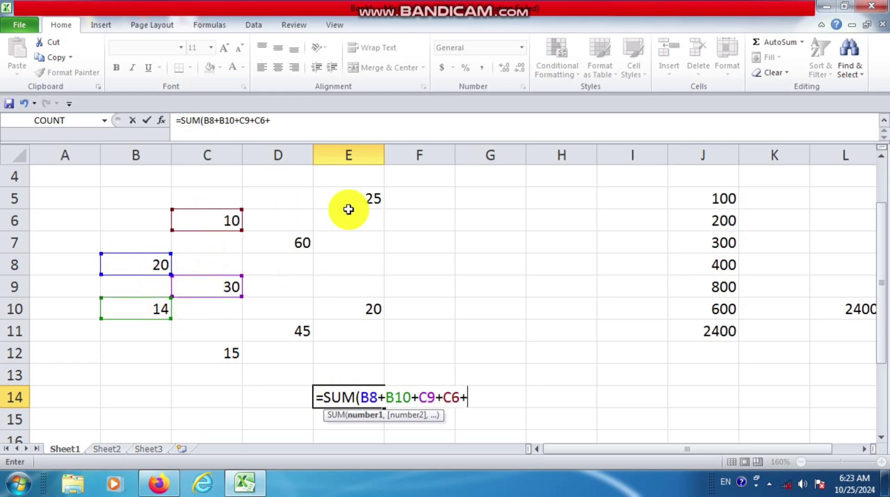
Extend the E14 formula with D7+E5+E10+D11+C12, close the bracket and enter it.
left_click(355, 198)
left_click(296, 242)
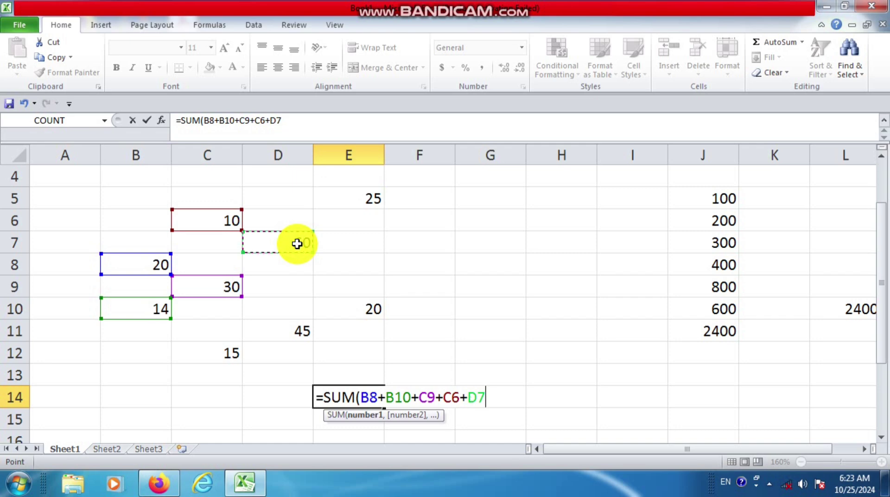
type("+")
left_click(349, 199)
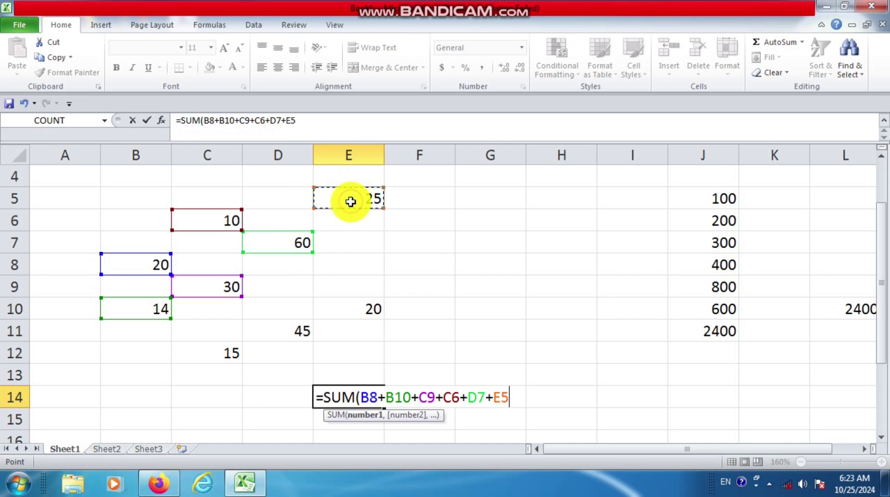
type("+")
left_click(344, 309)
type("+")
left_click(282, 332)
type("+")
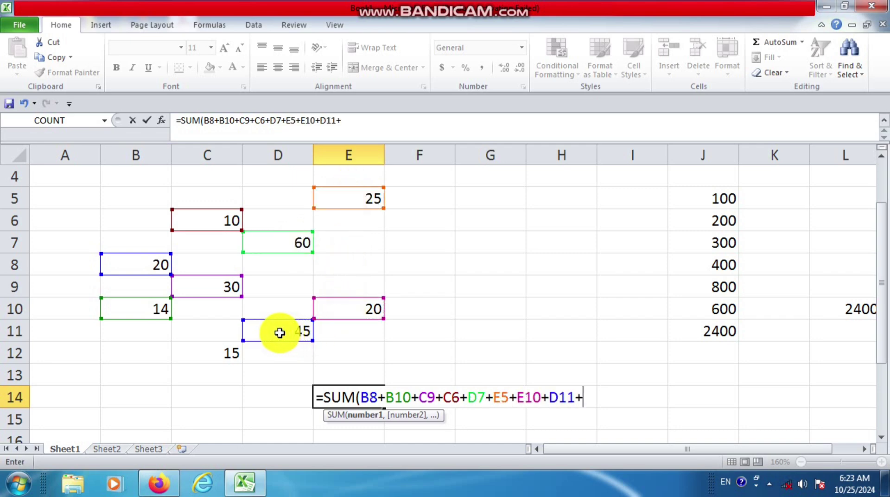
left_click(226, 355)
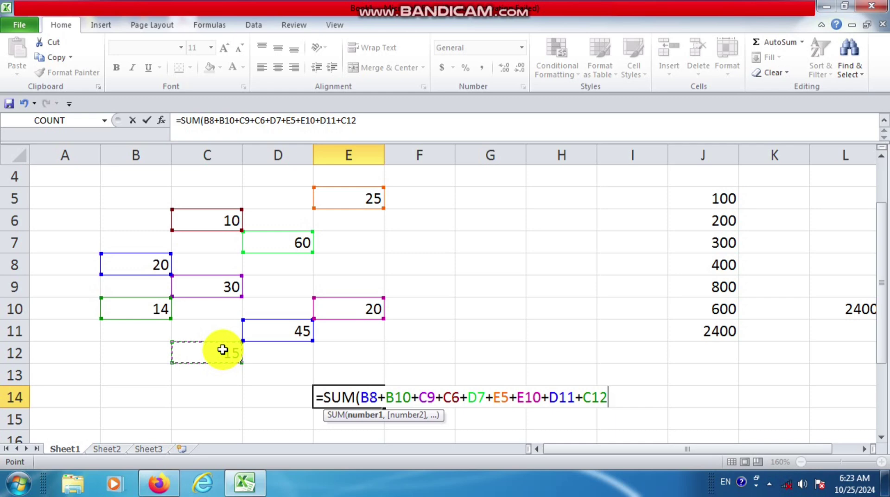
type(")")
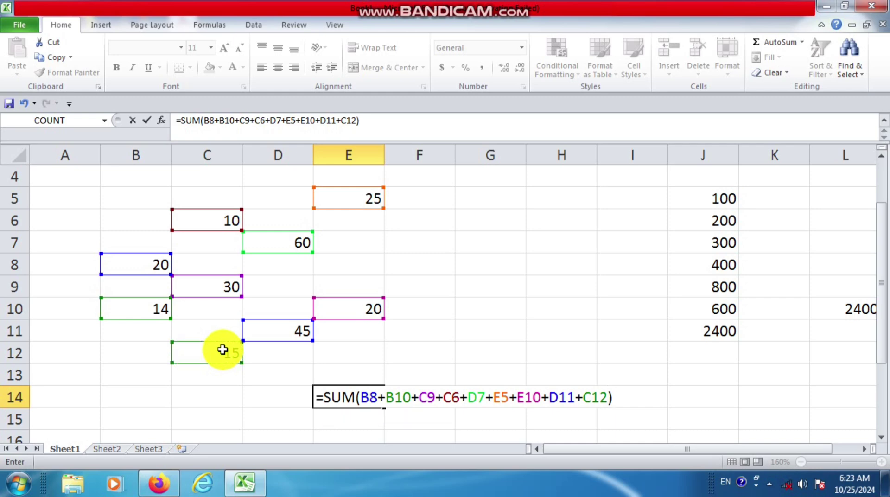
key("Return")
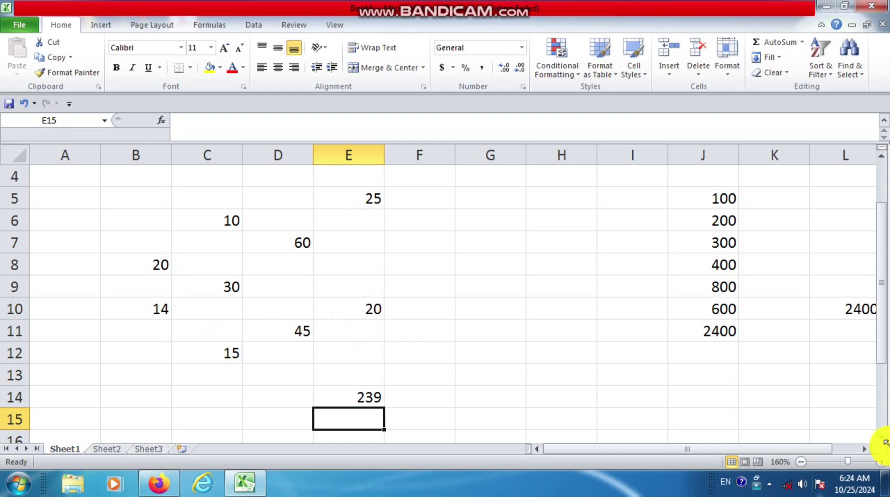
View the AutoSum function list and examine the values in J5:J10 together with the total formula in J11.
left_click(864, 448)
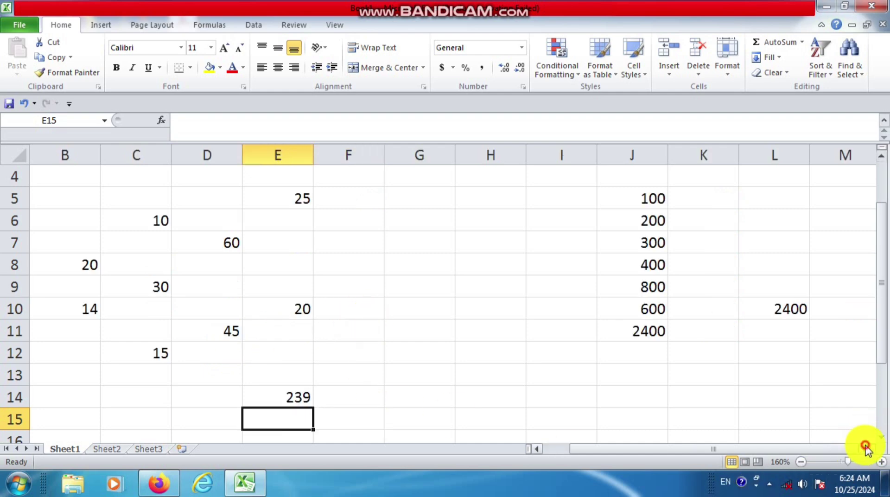
left_click(802, 45)
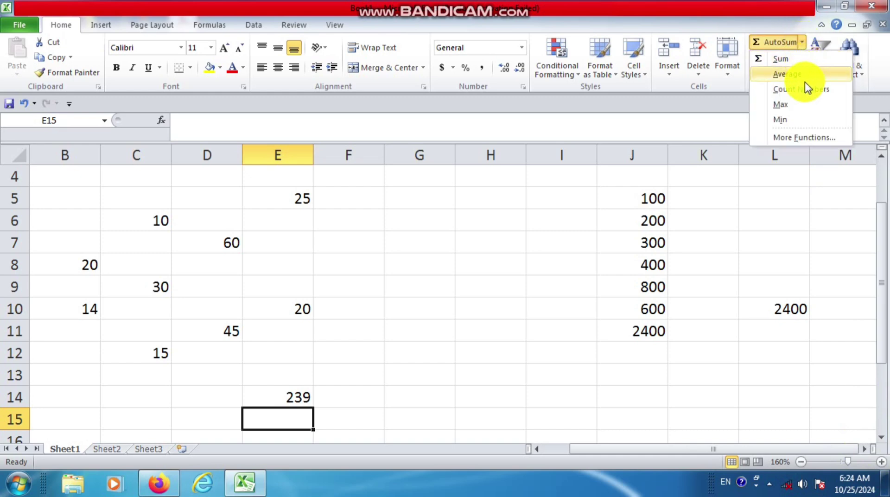
left_click(640, 197)
left_click(641, 196)
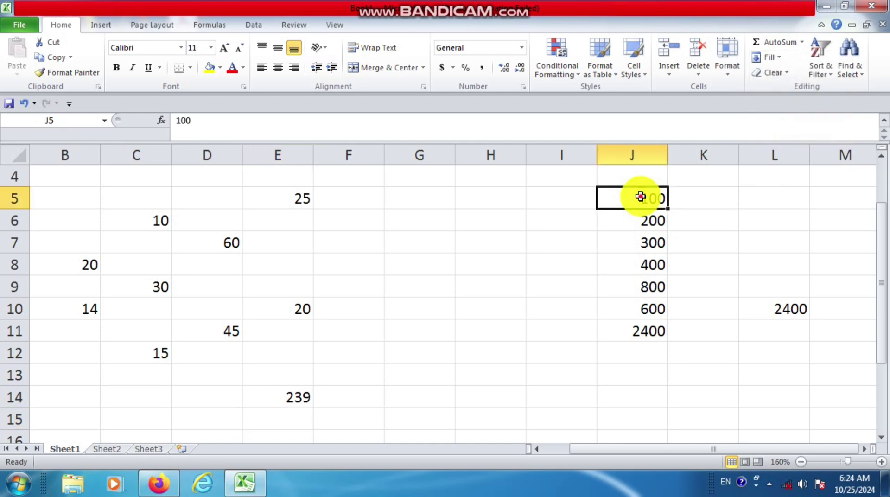
left_click_drag(640, 196, 635, 298)
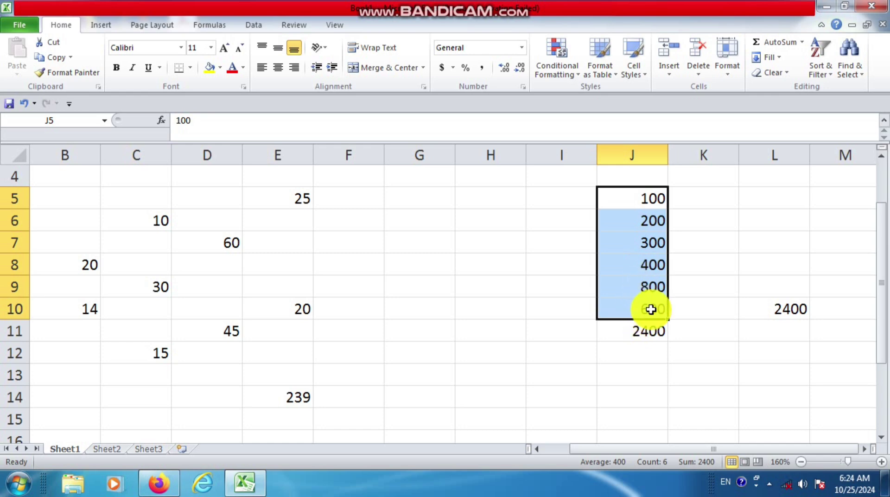
left_click(636, 334)
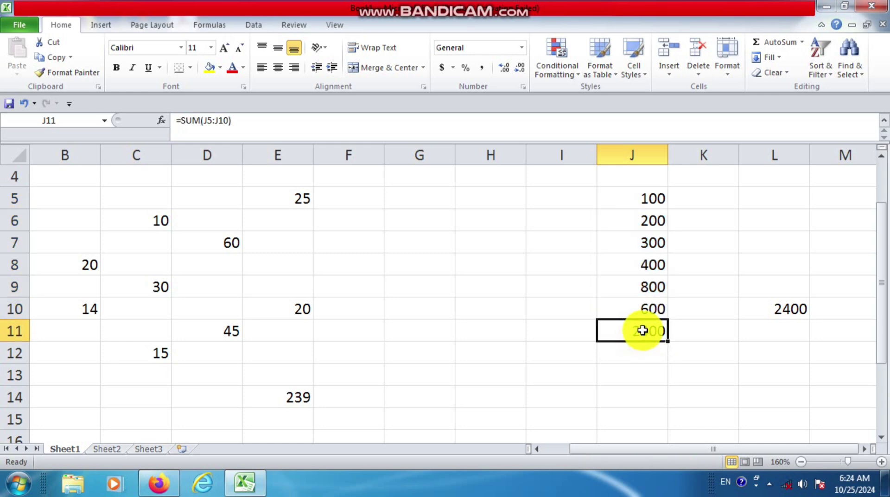
left_click_drag(647, 197, 645, 310)
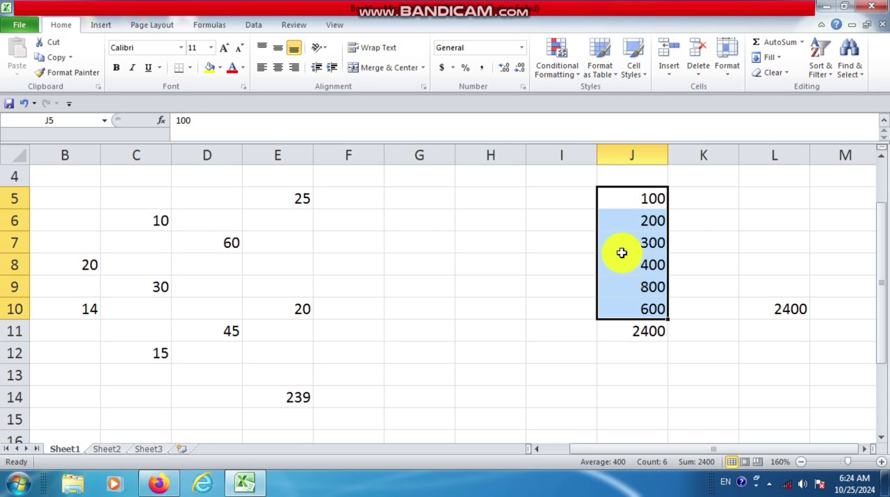
Label the values in column J by entering A, B, C, D, E and F in I5:I10.
left_click(580, 199)
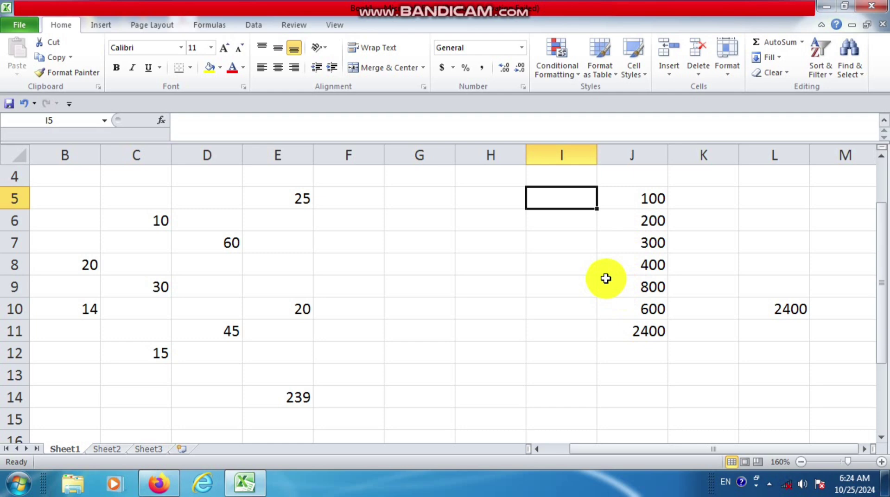
type("A")
key("Return")
type("B")
key("Return")
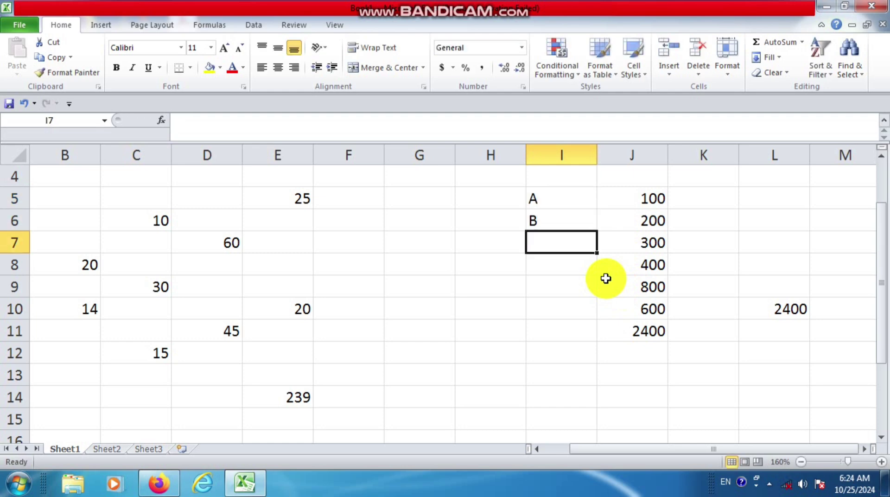
type("D")
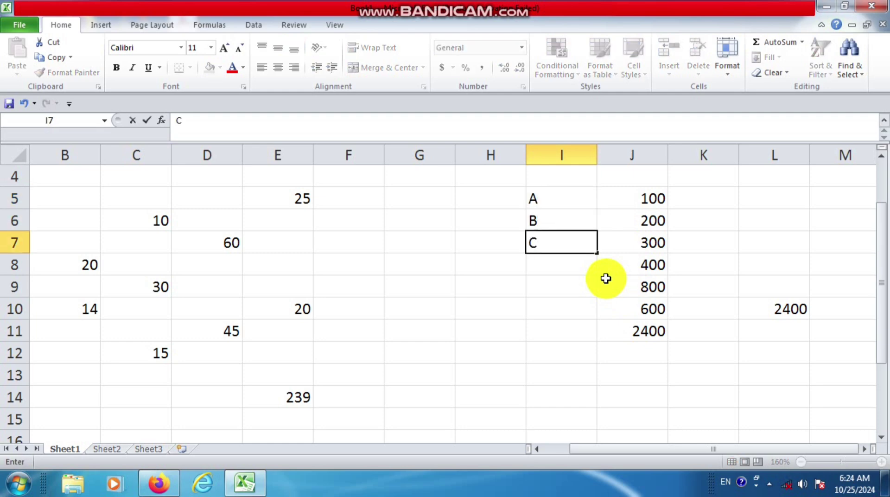
key("Return")
type("D")
key("Return")
type("E")
key("Return")
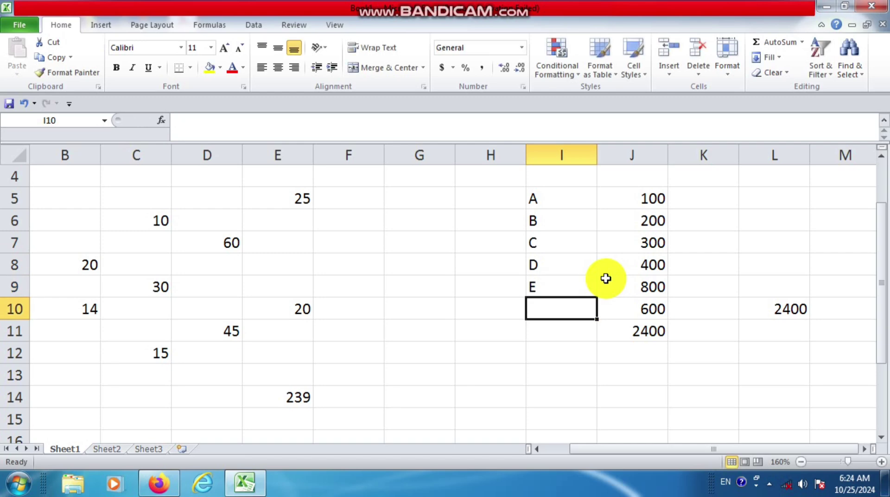
type("F")
key("Return")
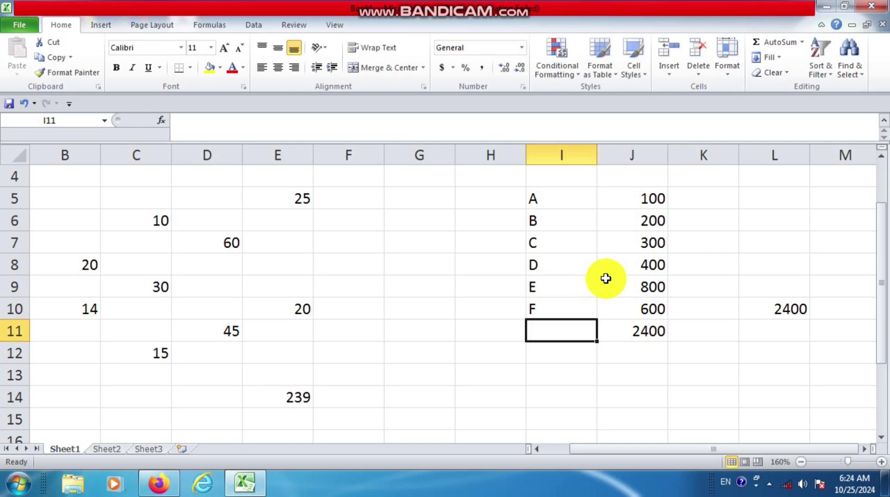
Go through the labels A to F in I5:I10 and examine the value beside each one in J5:J10.
left_click(558, 199)
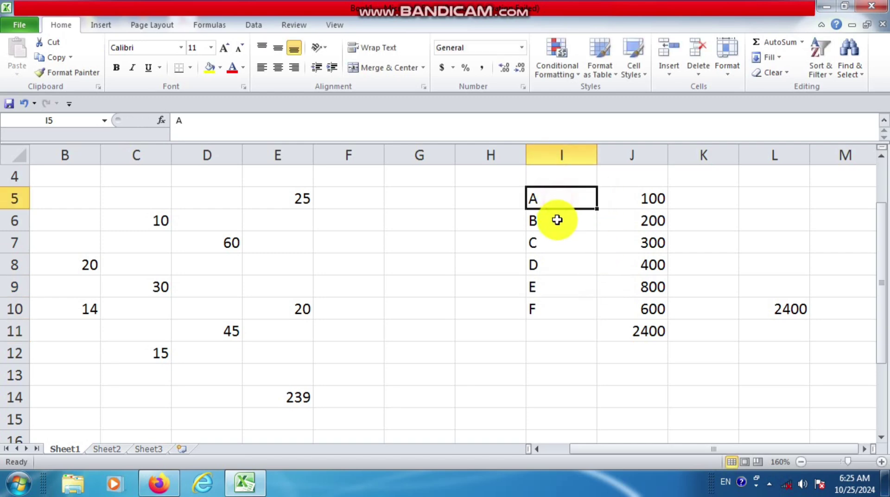
left_click(559, 220)
left_click(557, 243)
left_click(560, 266)
left_click(560, 287)
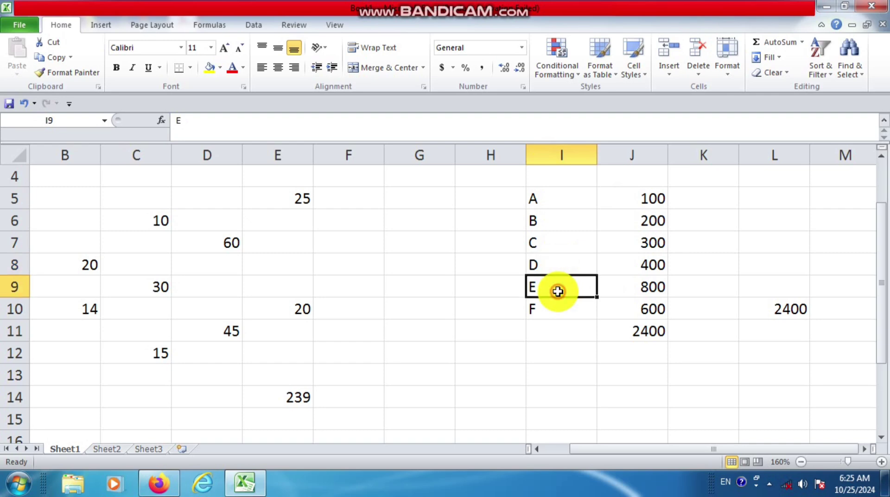
left_click(562, 306)
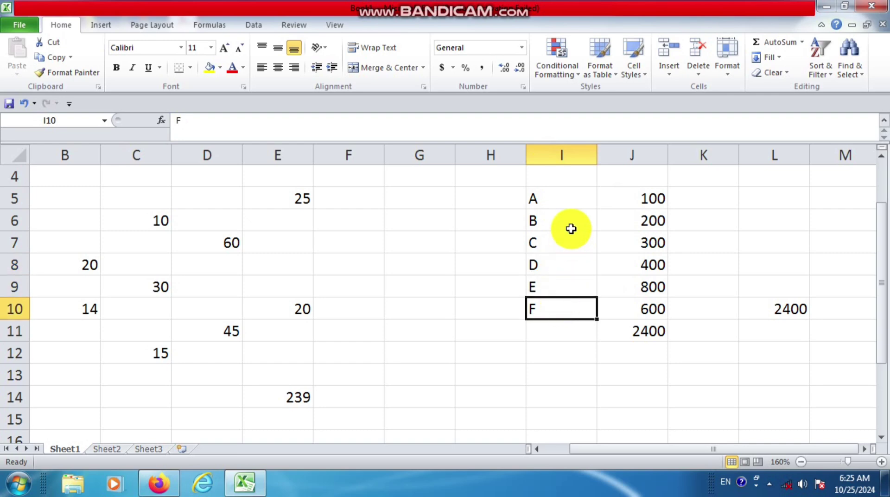
left_click(590, 196)
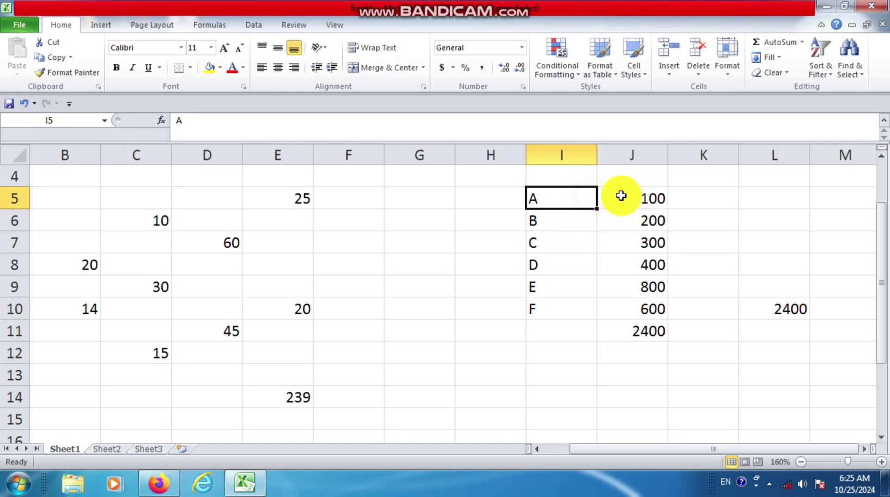
left_click(621, 195)
left_click(585, 218)
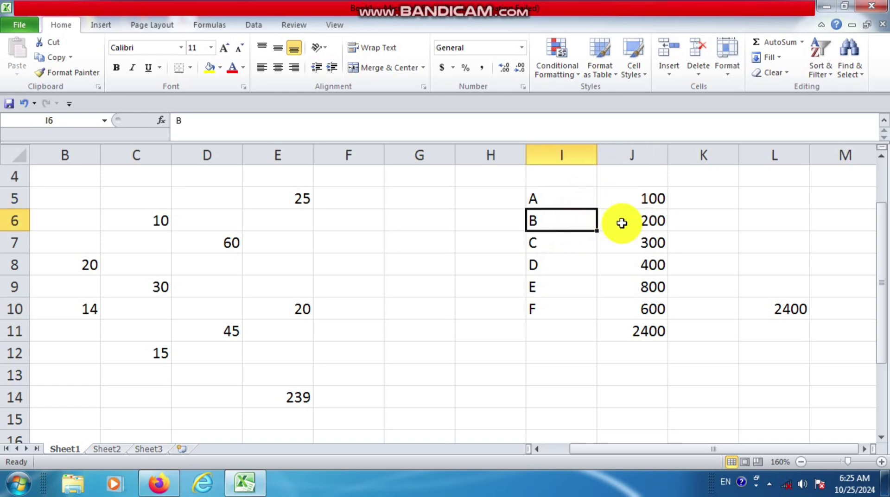
left_click(622, 223)
left_click(567, 241)
left_click(621, 243)
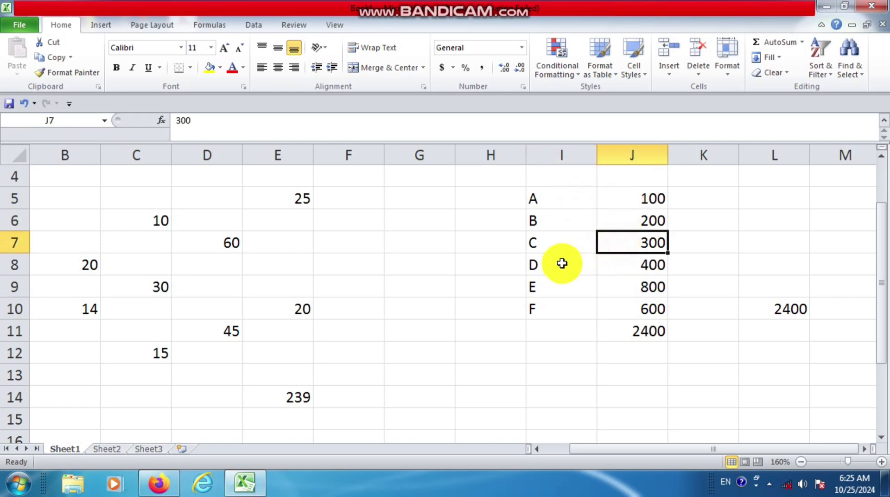
left_click(562, 263)
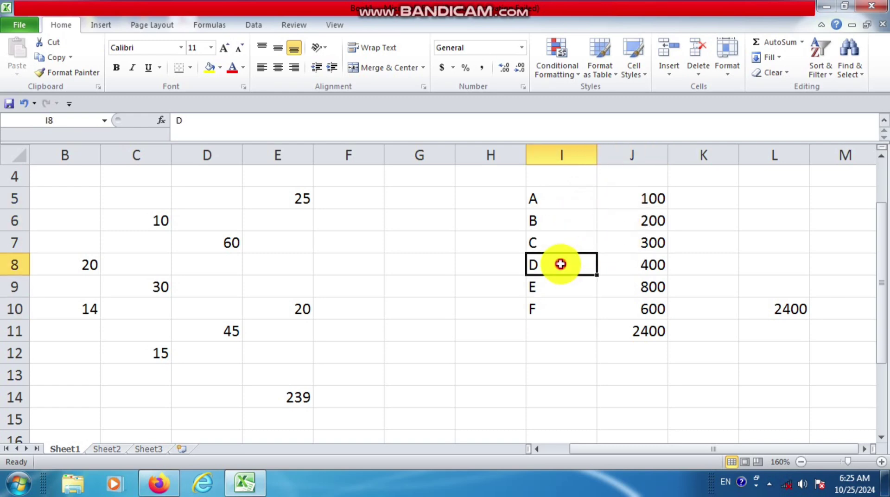
left_click(635, 260)
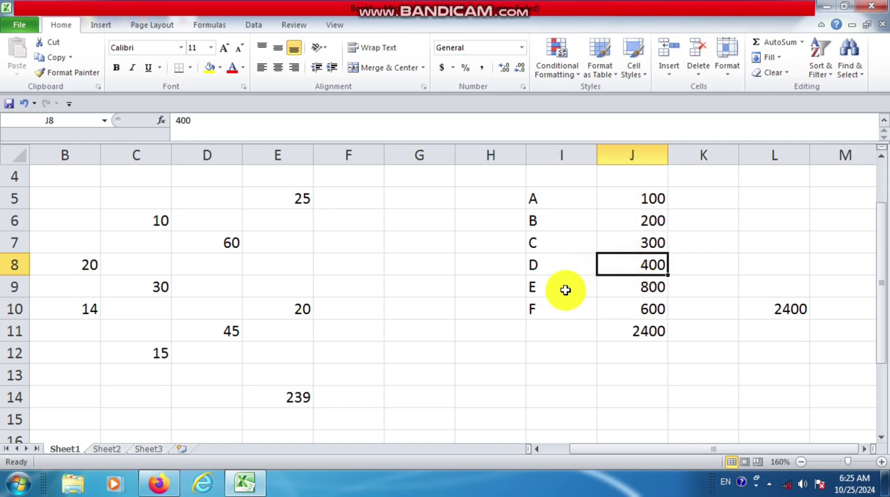
left_click(567, 289)
left_click(624, 286)
left_click(561, 310)
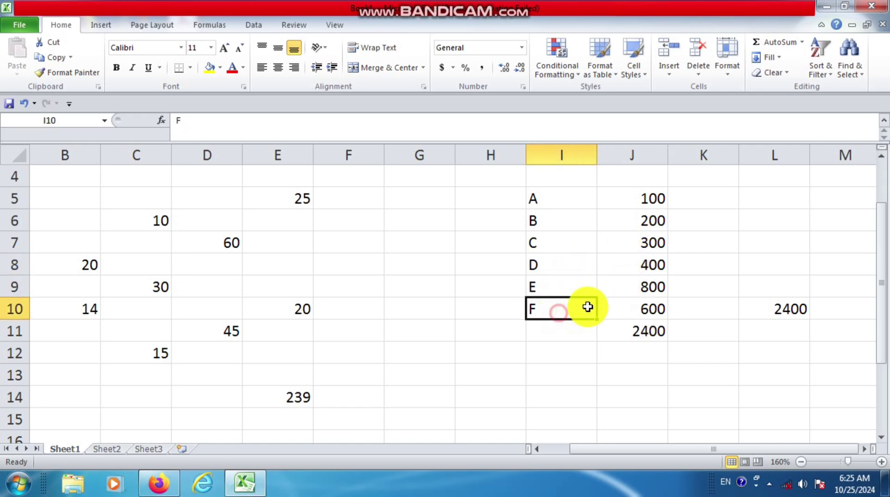
left_click(640, 309)
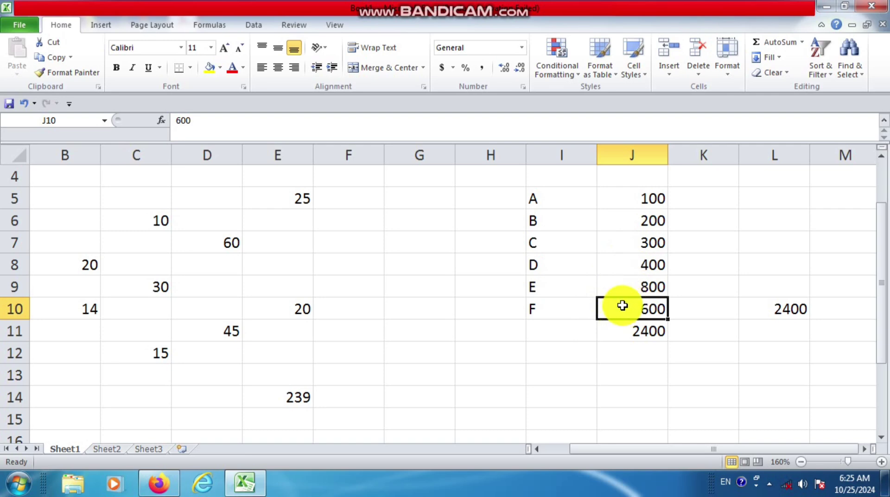
Examine the label cells in column I again together with the whole value range J5:J10.
mouse_move(566, 287)
left_mouse_down()
mouse_move(557, 199)
mouse_move(570, 302)
left_mouse_up()
left_click(635, 205)
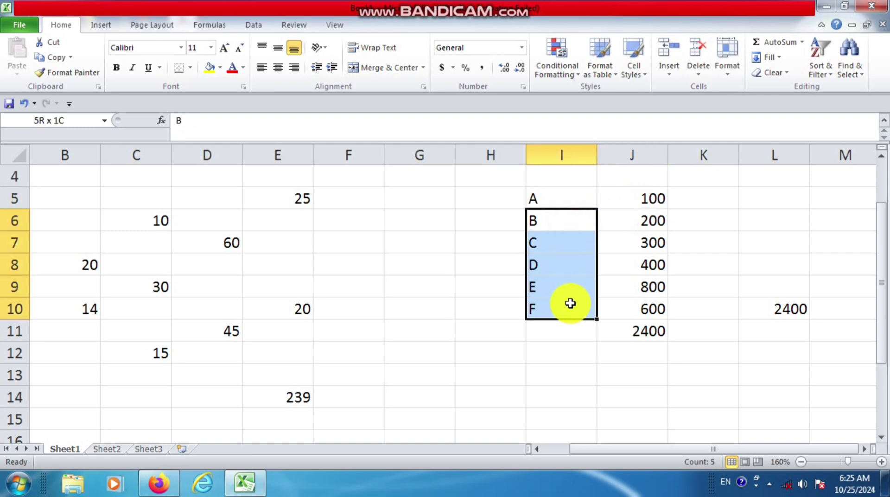
left_click(622, 271)
left_click(571, 235)
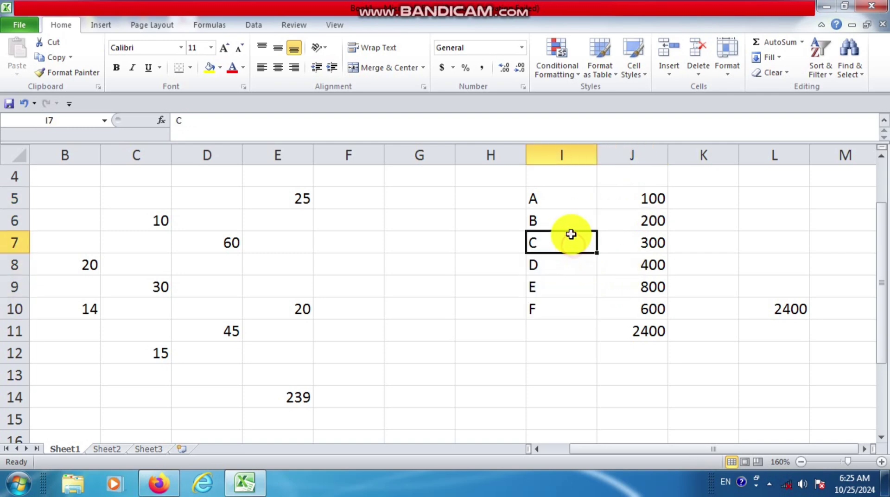
left_click_drag(570, 235, 569, 203)
left_click_drag(563, 288, 569, 320)
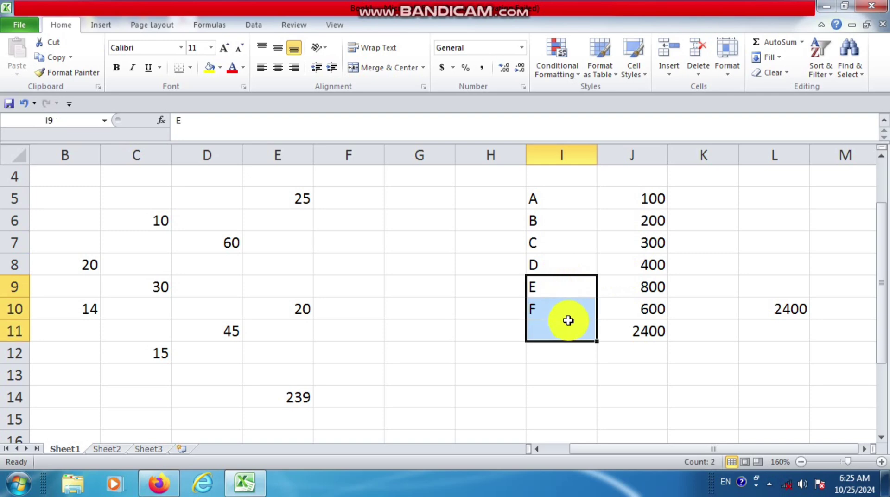
left_click(621, 303)
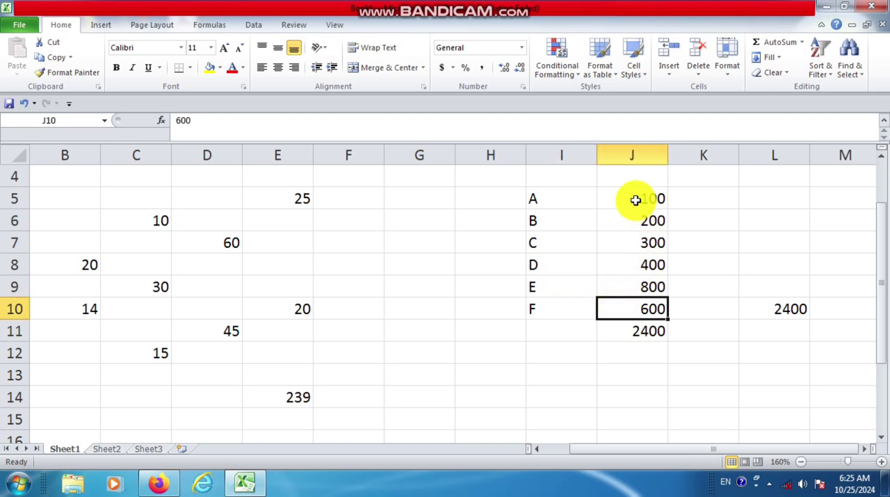
left_click_drag(636, 200, 650, 310)
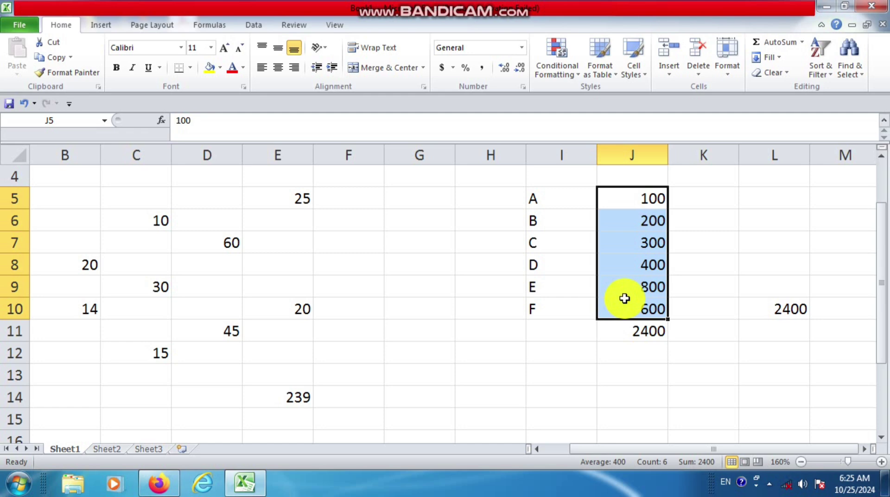
left_click(696, 241)
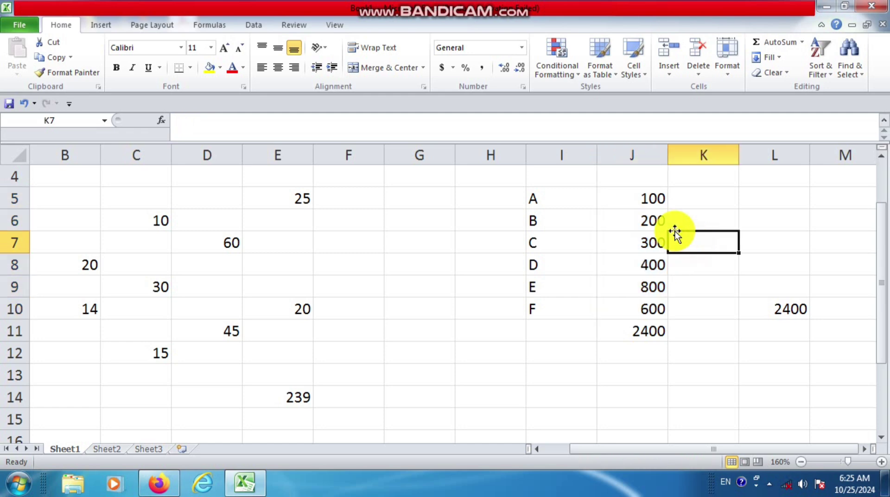
Calculate the average of J5:J10 with the AutoSum Average function and check its formula in J12.
left_click_drag(653, 205, 658, 304)
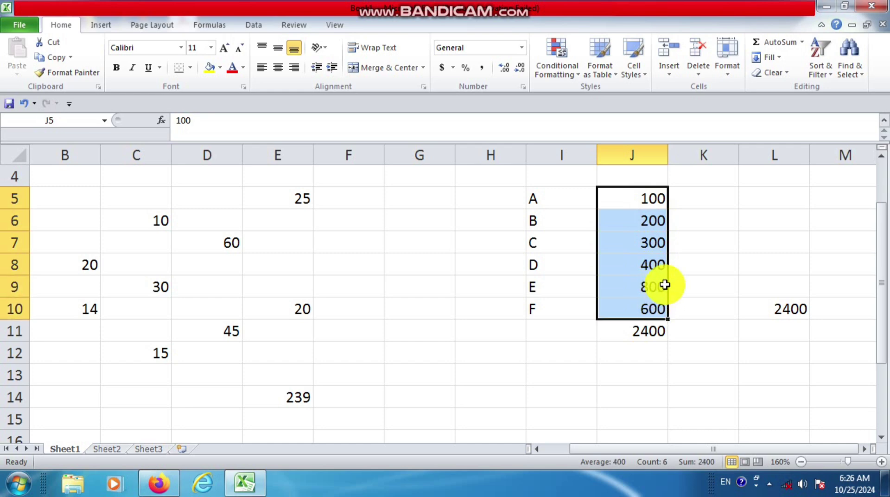
left_click(802, 43)
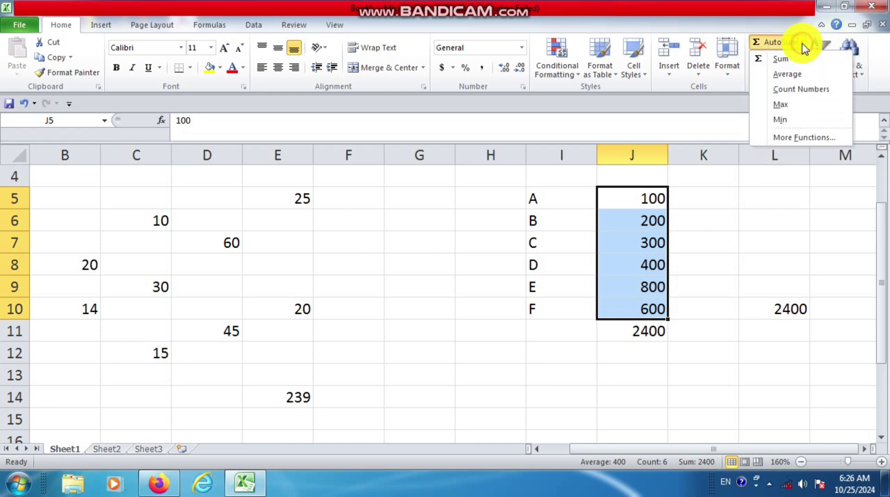
left_click(792, 76)
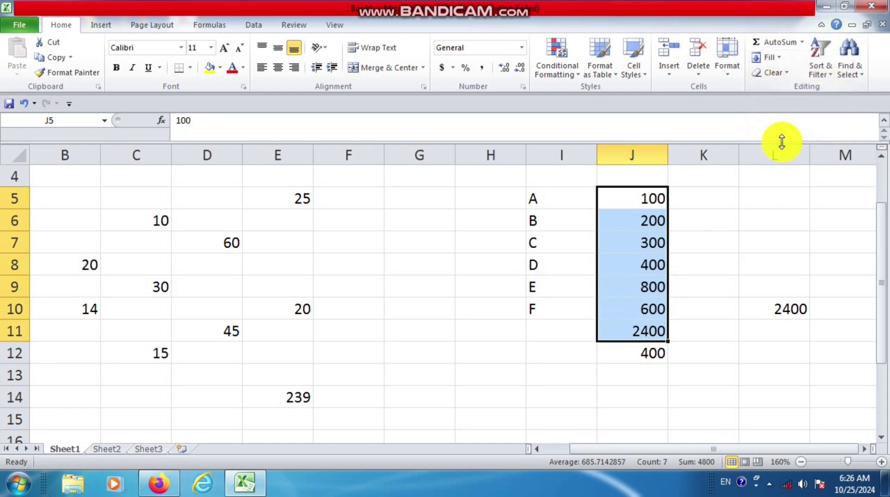
left_click(653, 349)
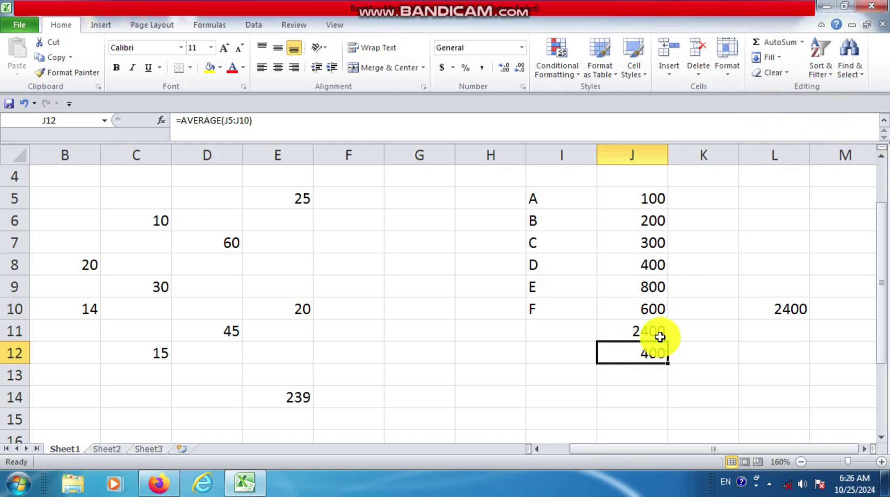
View the AutoSum function list and go through the values in J5:J10 one by one.
left_click(802, 44)
left_click(660, 306)
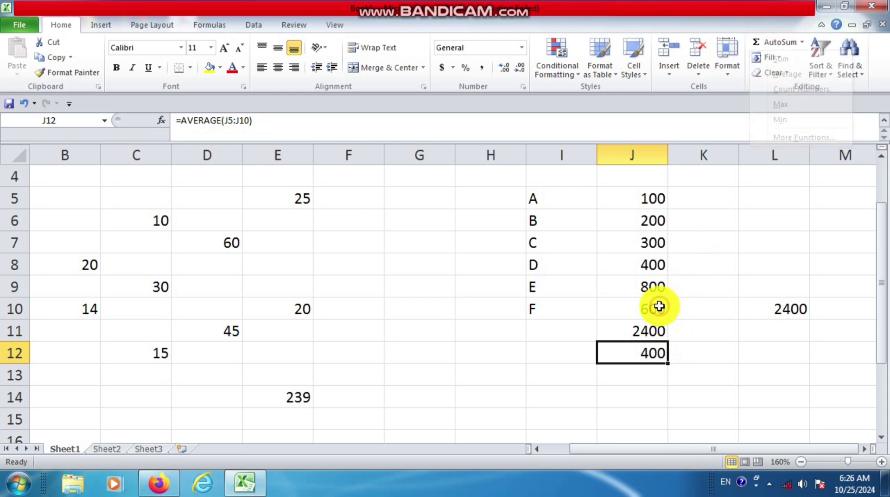
left_click(645, 198)
left_click(649, 221)
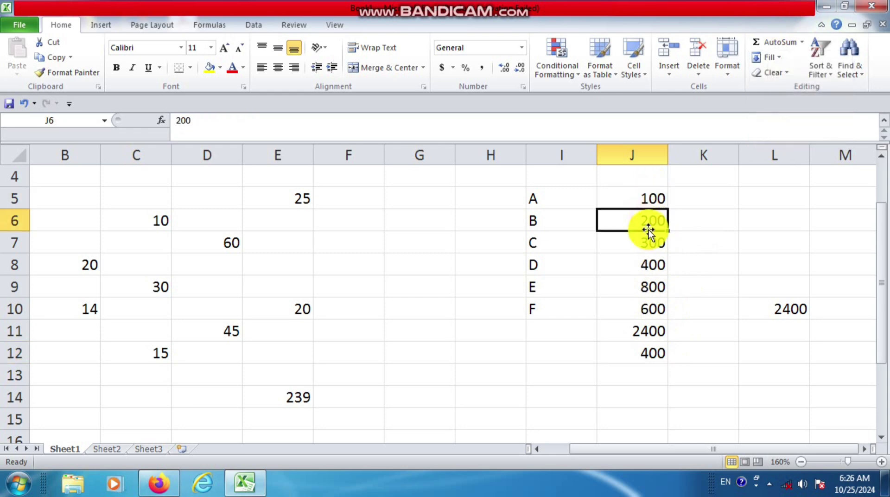
left_click(647, 242)
left_click(652, 265)
left_click(650, 286)
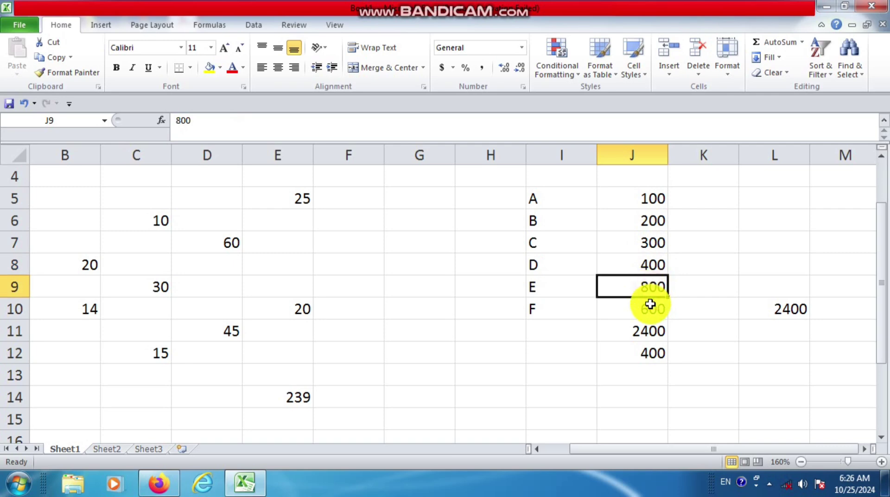
left_click(649, 303)
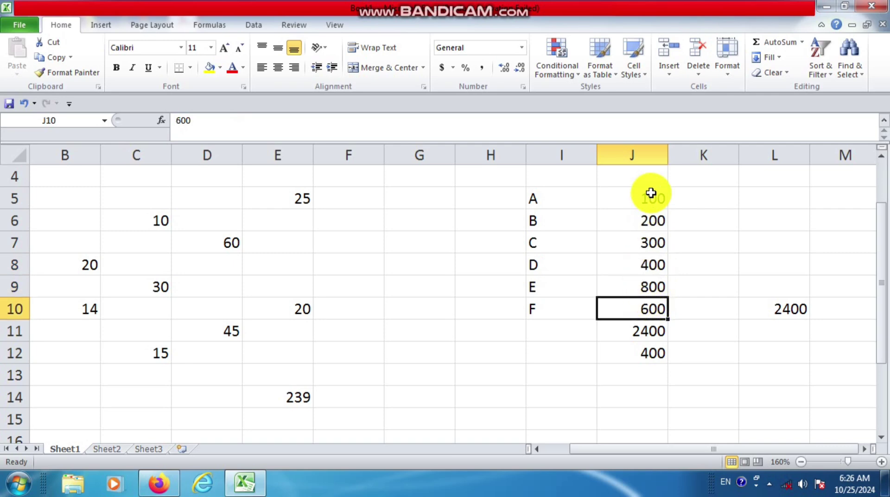
Count the numbers in J5:J10 with the AutoSum Count Numbers function.
left_click_drag(651, 193, 650, 299)
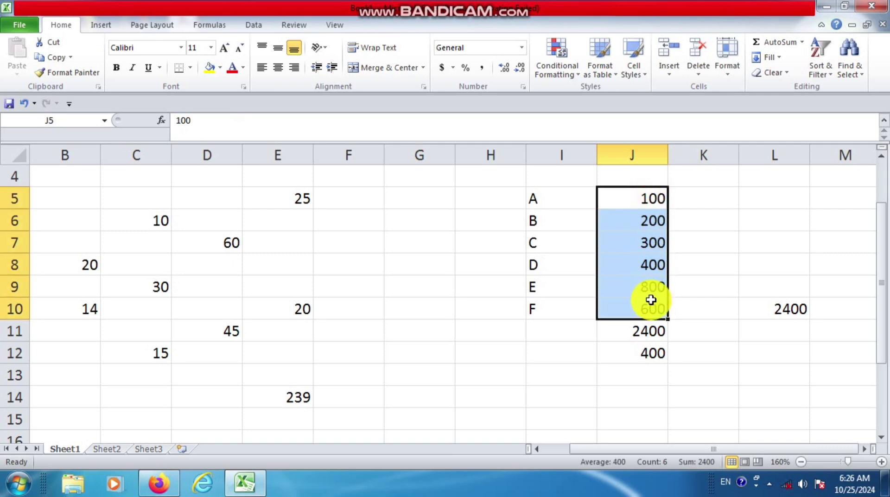
left_click(801, 42)
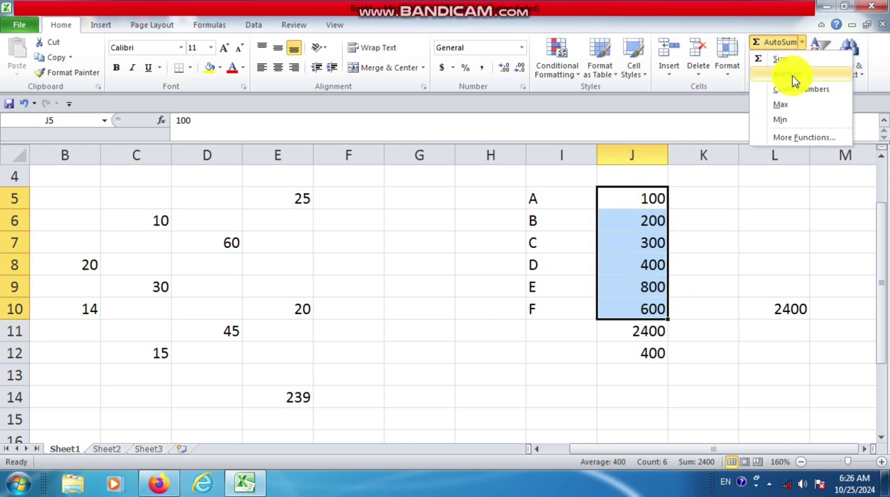
left_click(794, 88)
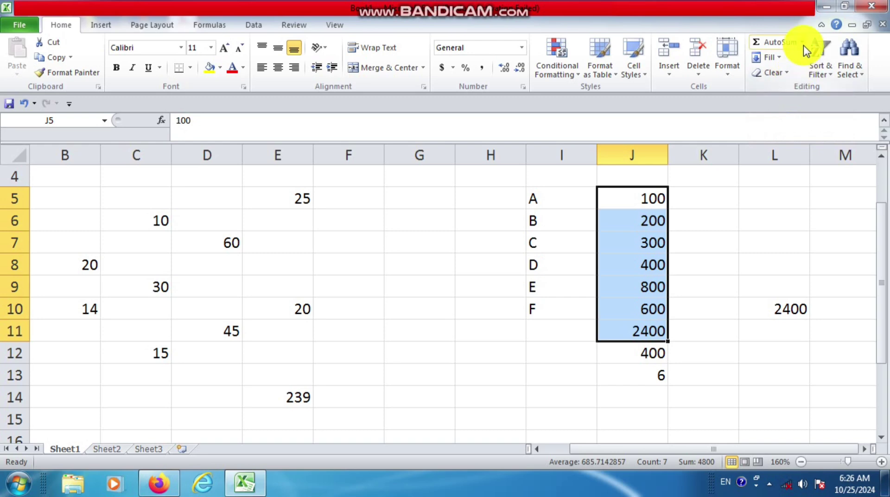
Label the function results by entering SUM, AVE, COUNT and MAX in I11:I14.
left_click(558, 331)
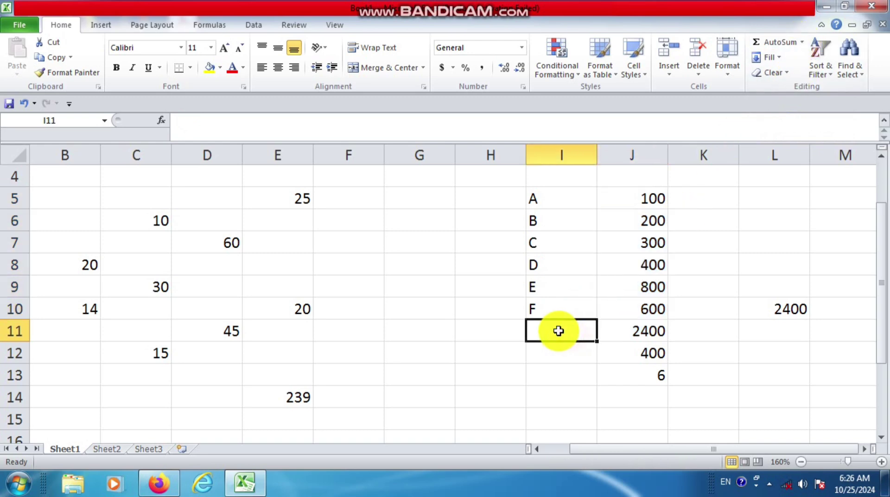
type("SUM")
key("Return")
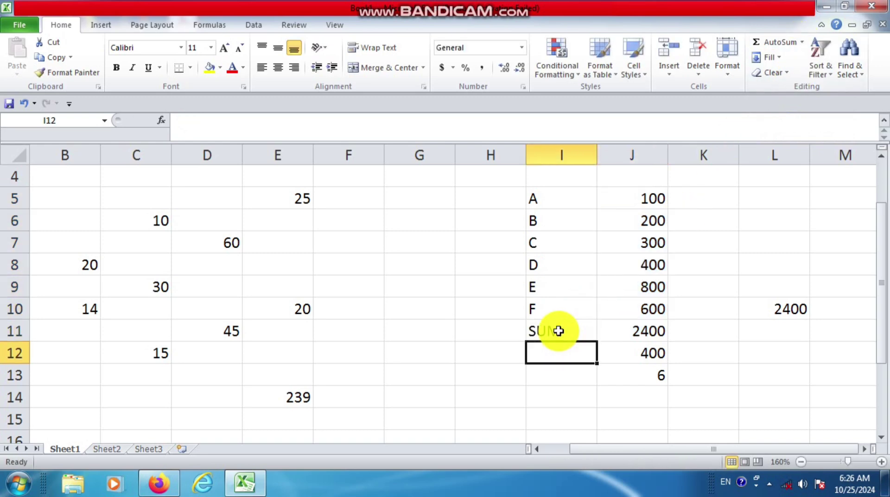
type("AVE")
key("Return")
type("C")
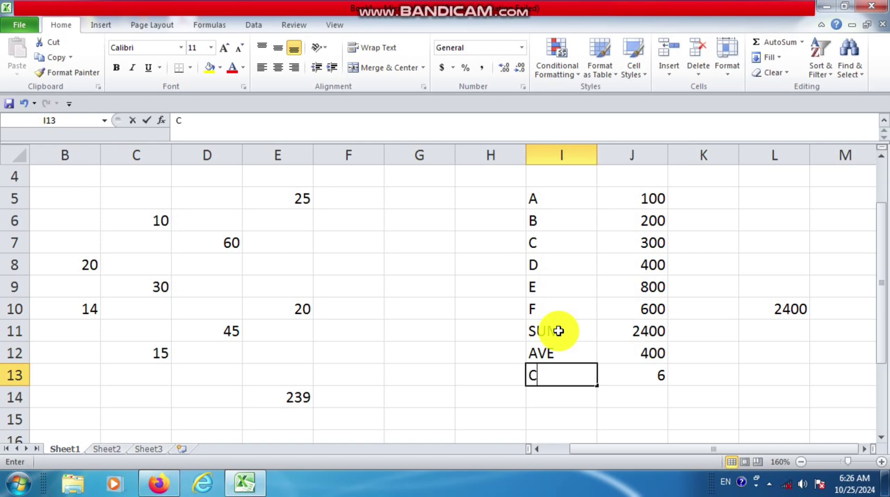
type("OUNT")
key("Return")
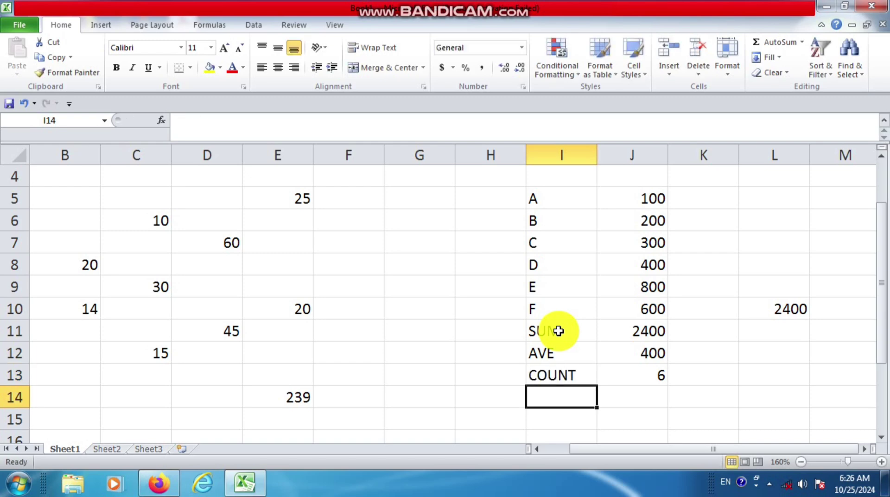
type("MAX")
key("Return")
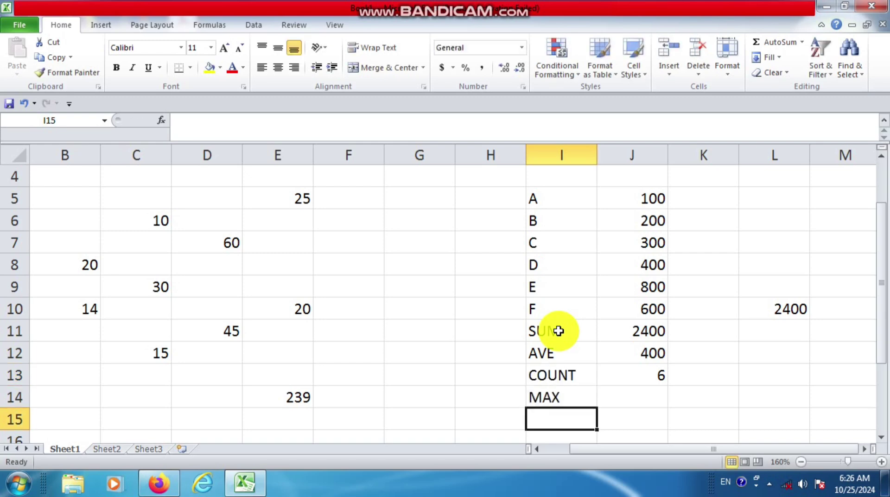
type("M")
key("BackSpace")
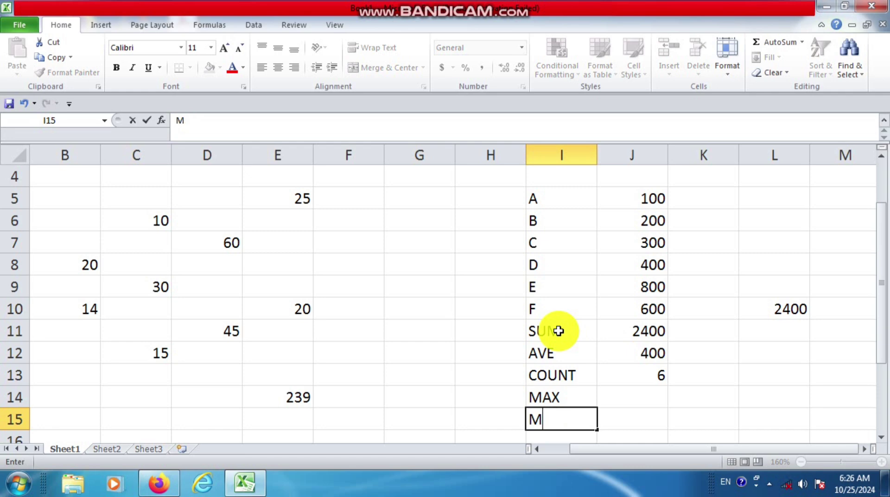
key("BackSpace")
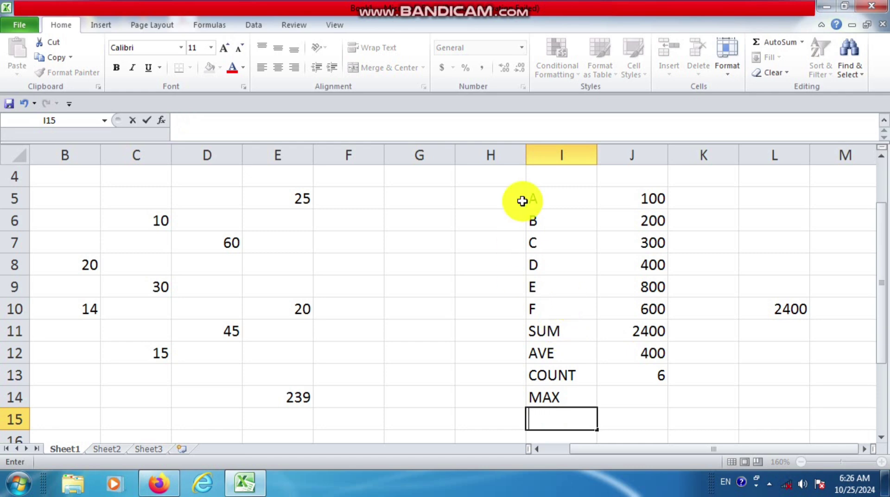
Find the maximum of J5:J10 with the AutoSum Max function and check it against the value for E in J9.
left_click(656, 389)
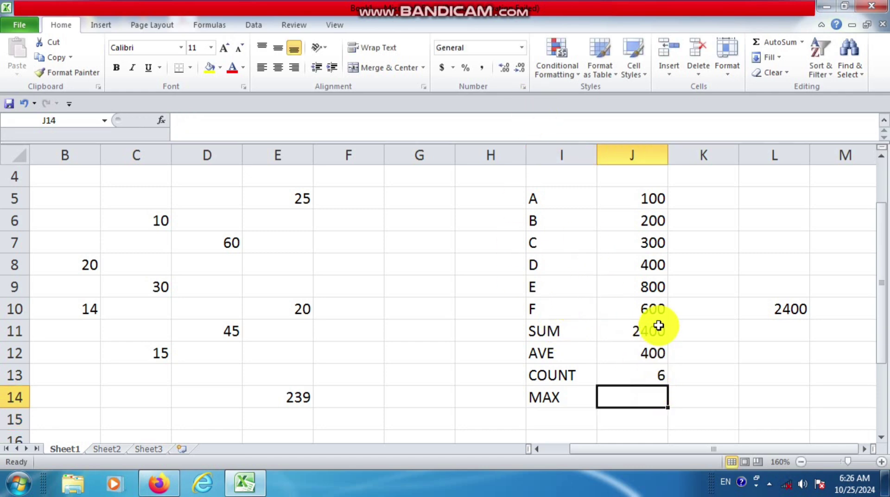
left_click_drag(653, 198, 654, 302)
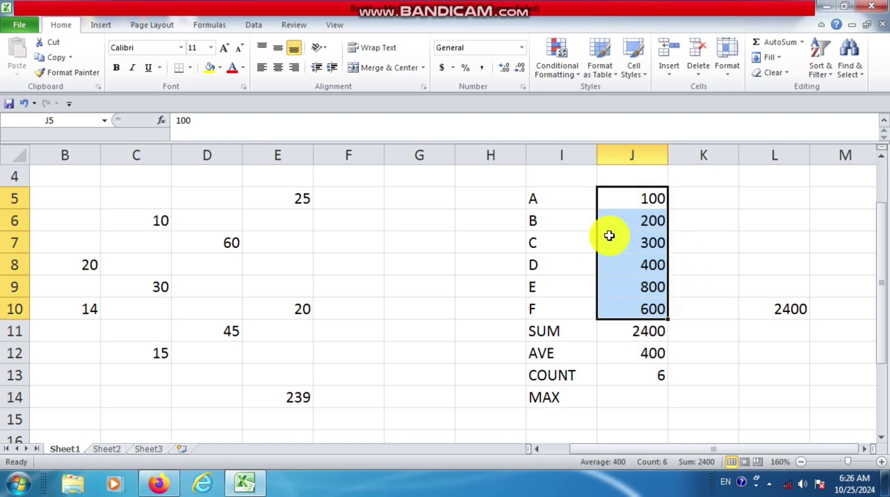
left_click(801, 42)
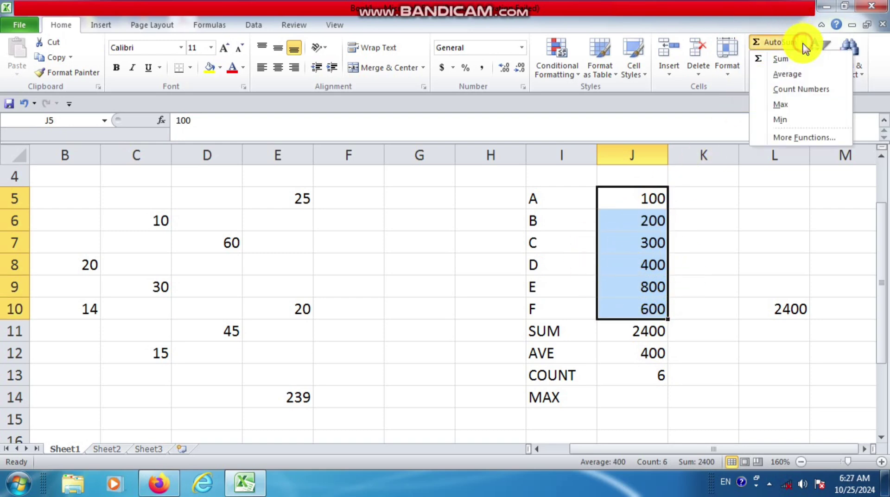
left_click(805, 111)
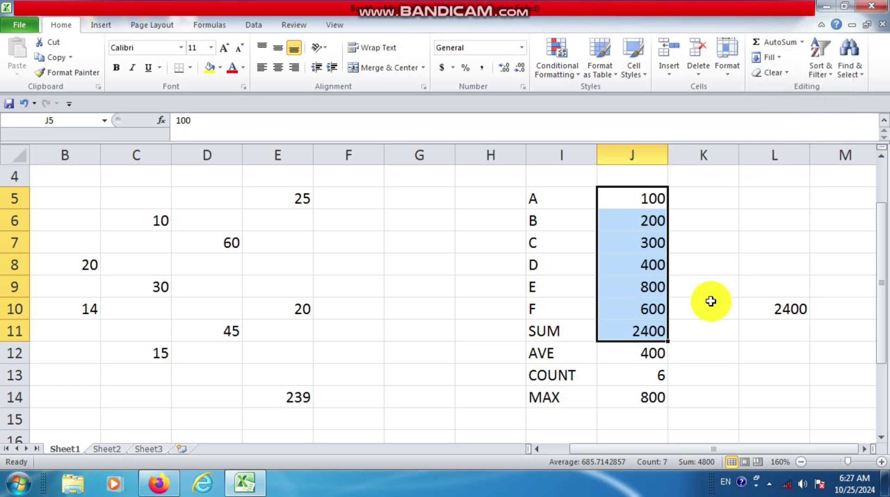
left_click(658, 286)
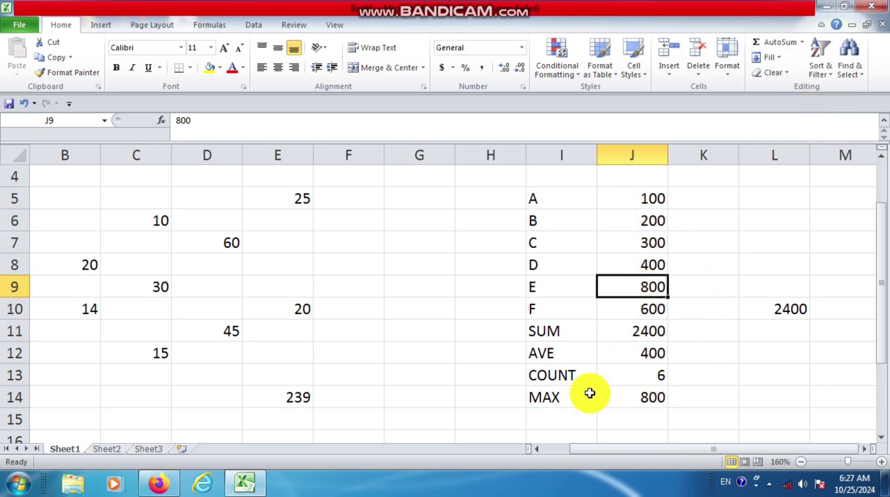
Label I15 as MIN and find the minimum of J5:J10 with the AutoSum Min function.
left_click(574, 411)
type("MIN")
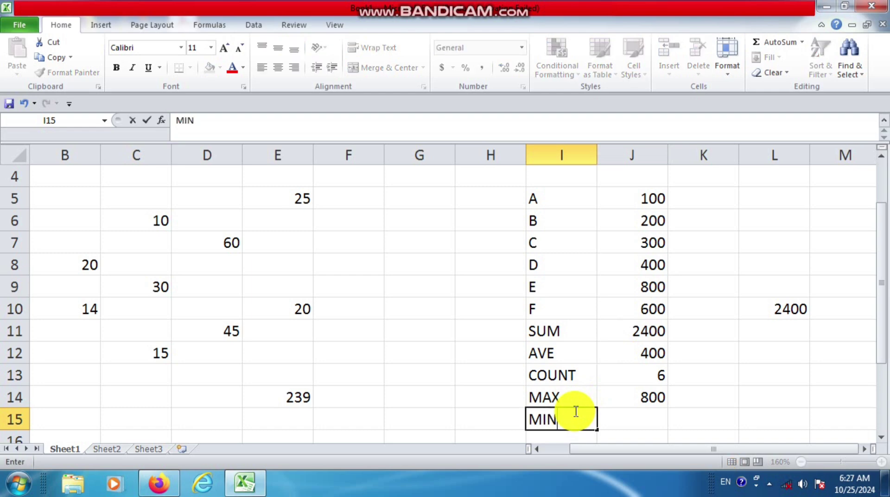
key("Tab")
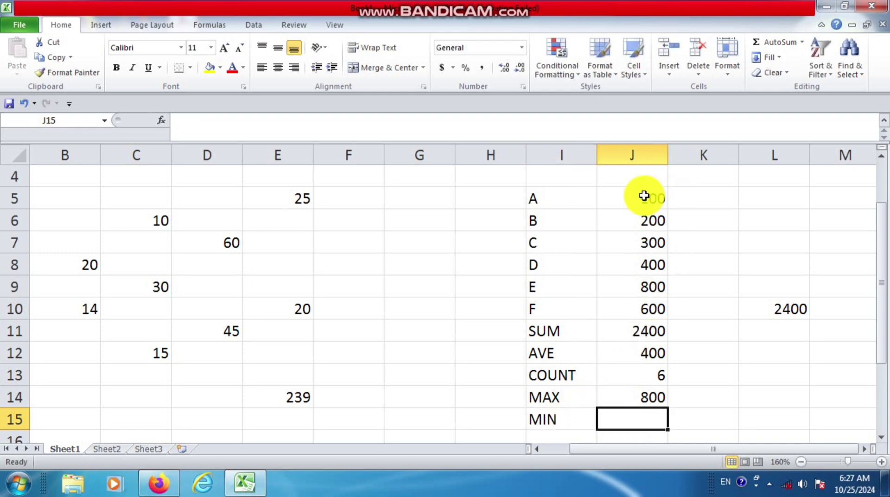
left_click_drag(644, 197, 653, 307)
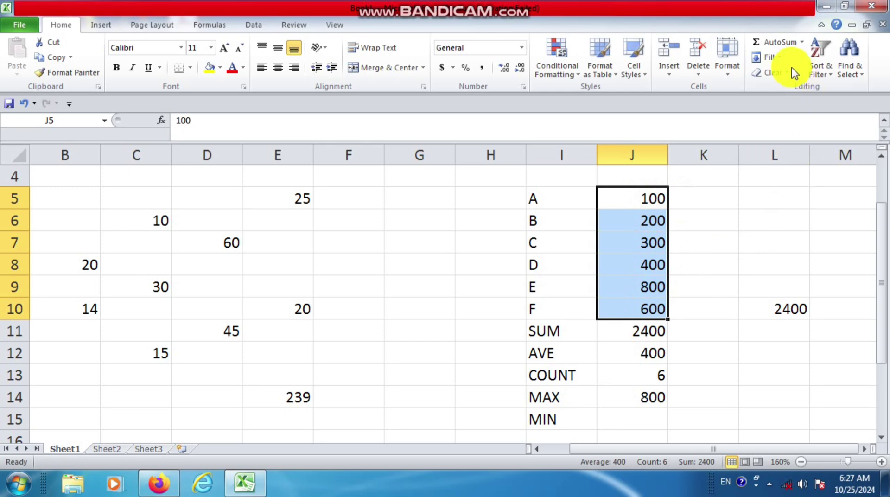
left_click(804, 41)
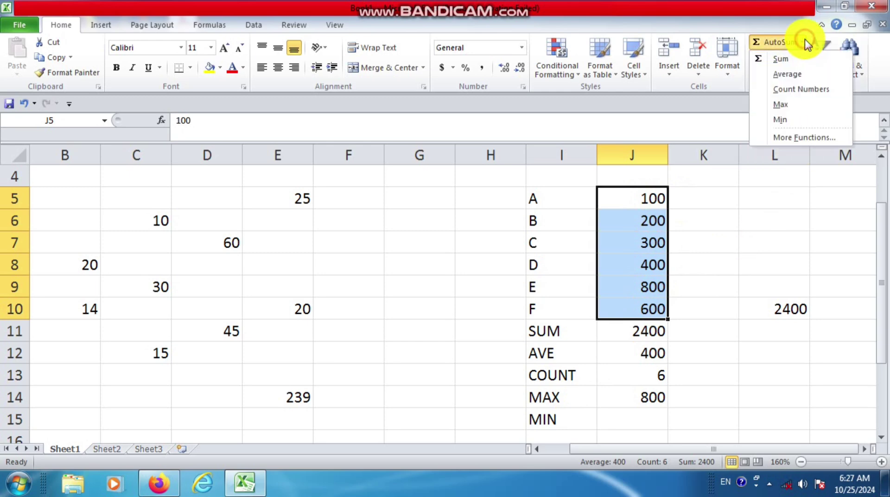
left_click(785, 122)
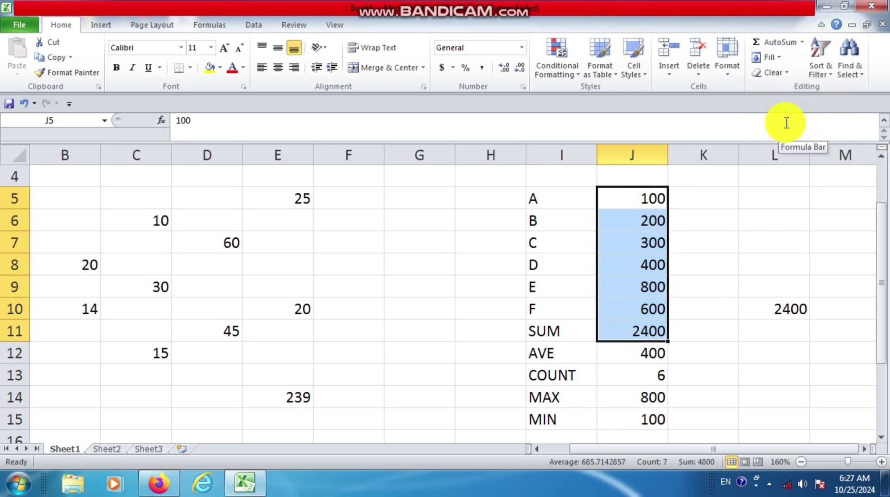